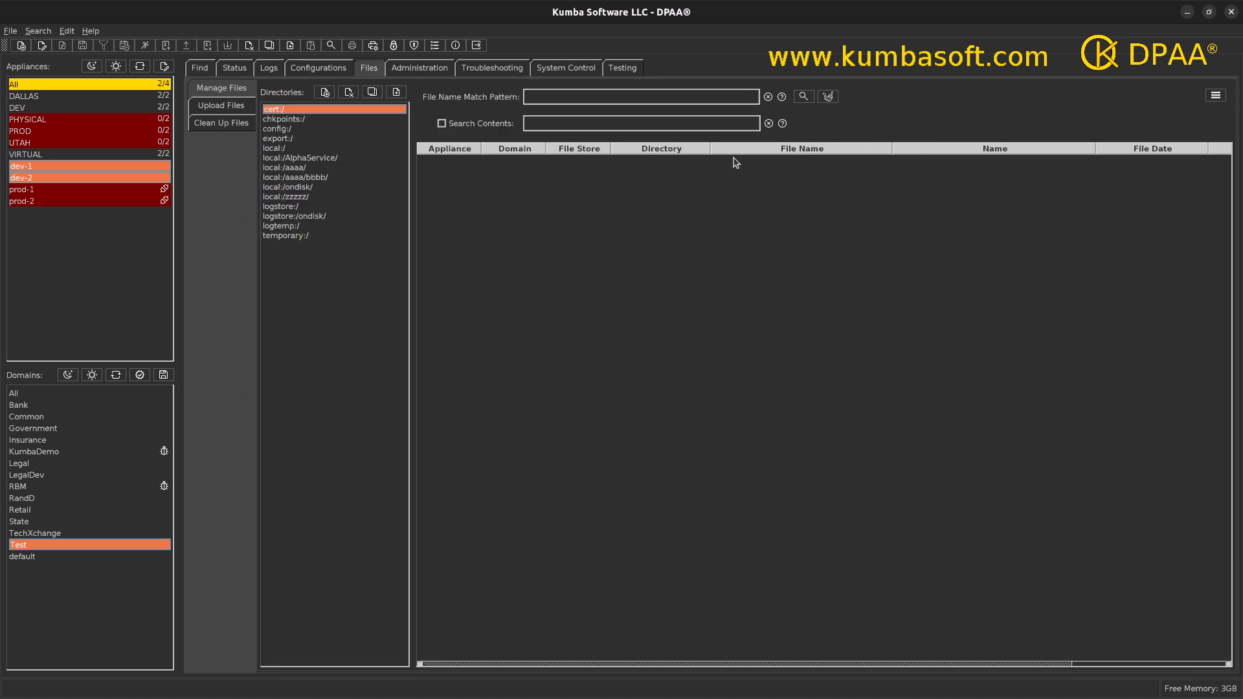
Step: Open the Find tab's Certificates search page with its empty results table
{"action": "left_click", "coordinate": [200, 70]}
{"action": "left_click", "coordinate": [203, 108]}
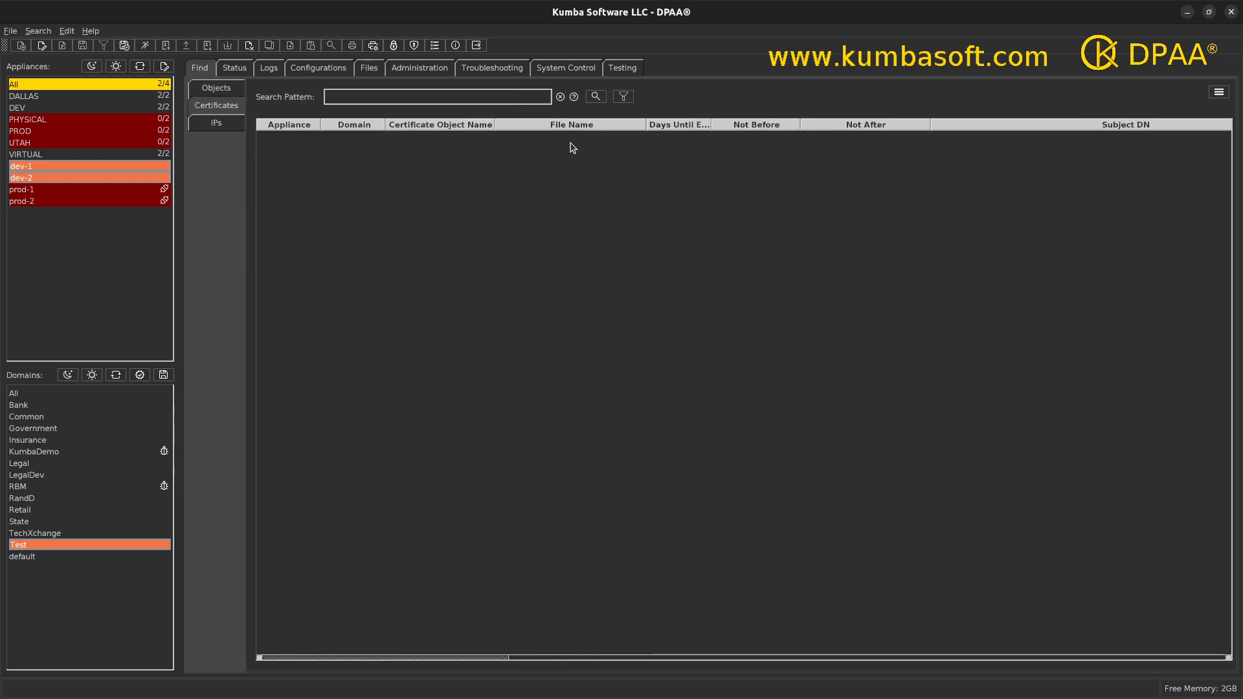
Step: Launch the Create Certificates from External Files wizard from the certificate actions menu
{"action": "right_click", "coordinate": [540, 144]}
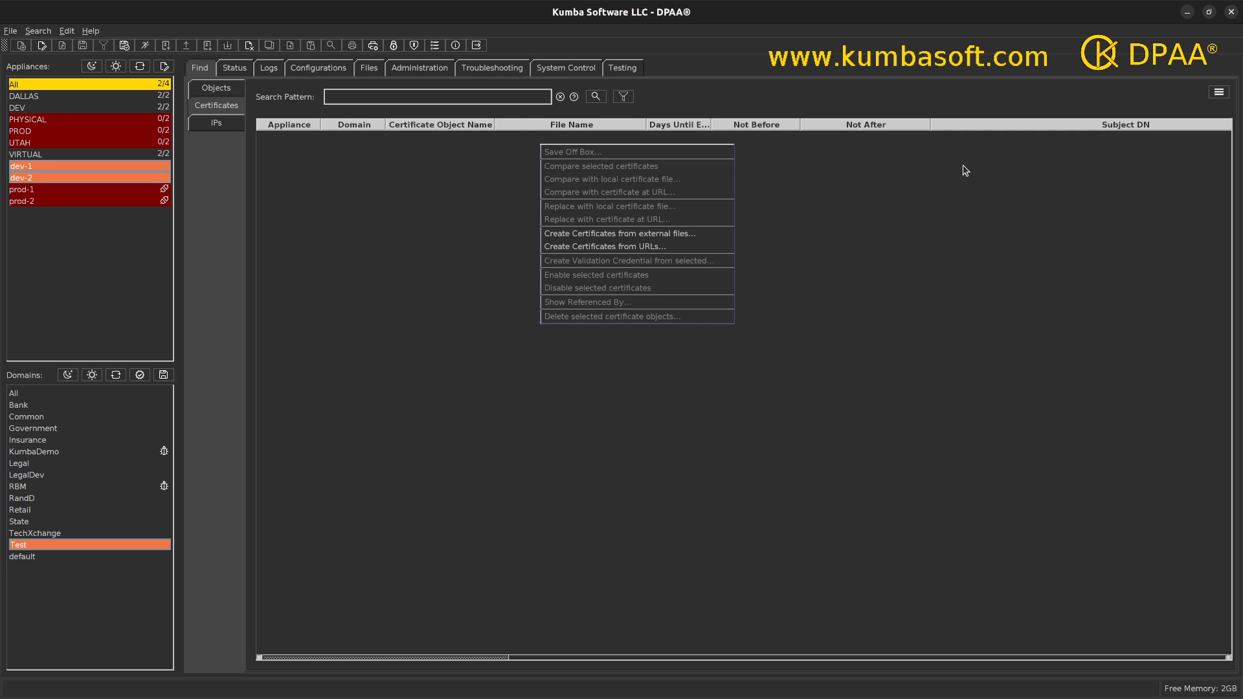
{"action": "left_click", "coordinate": [1216, 96]}
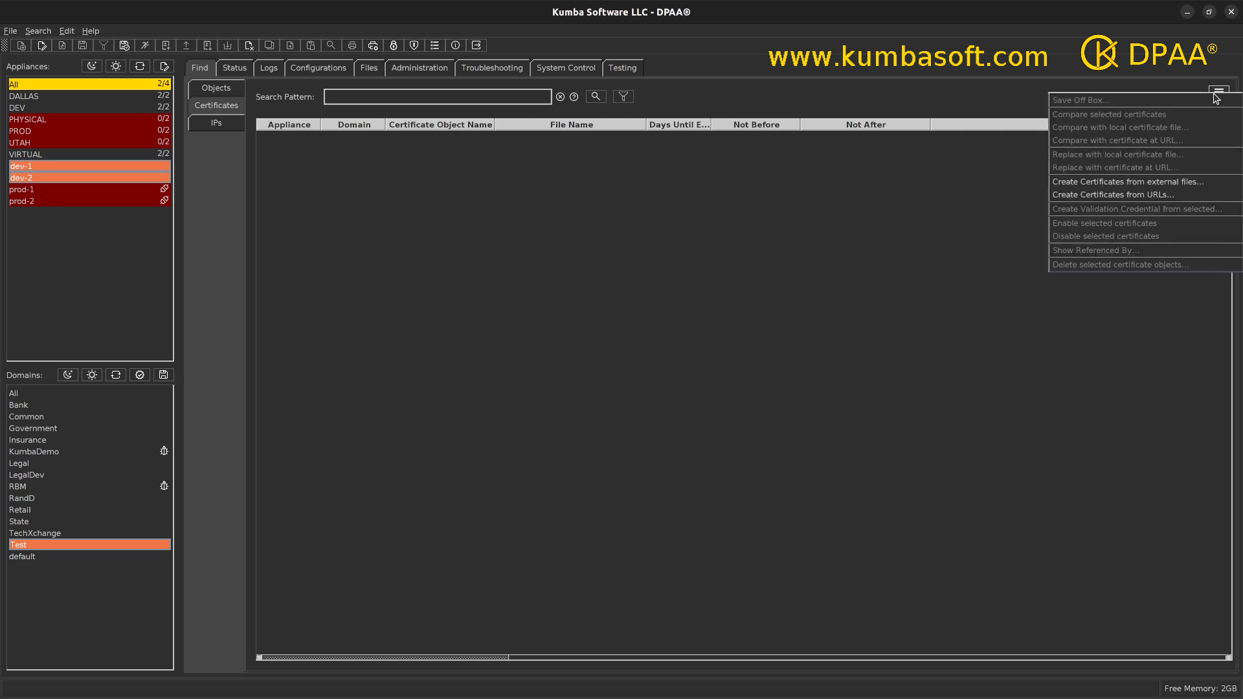
{"action": "left_click", "coordinate": [1085, 184]}
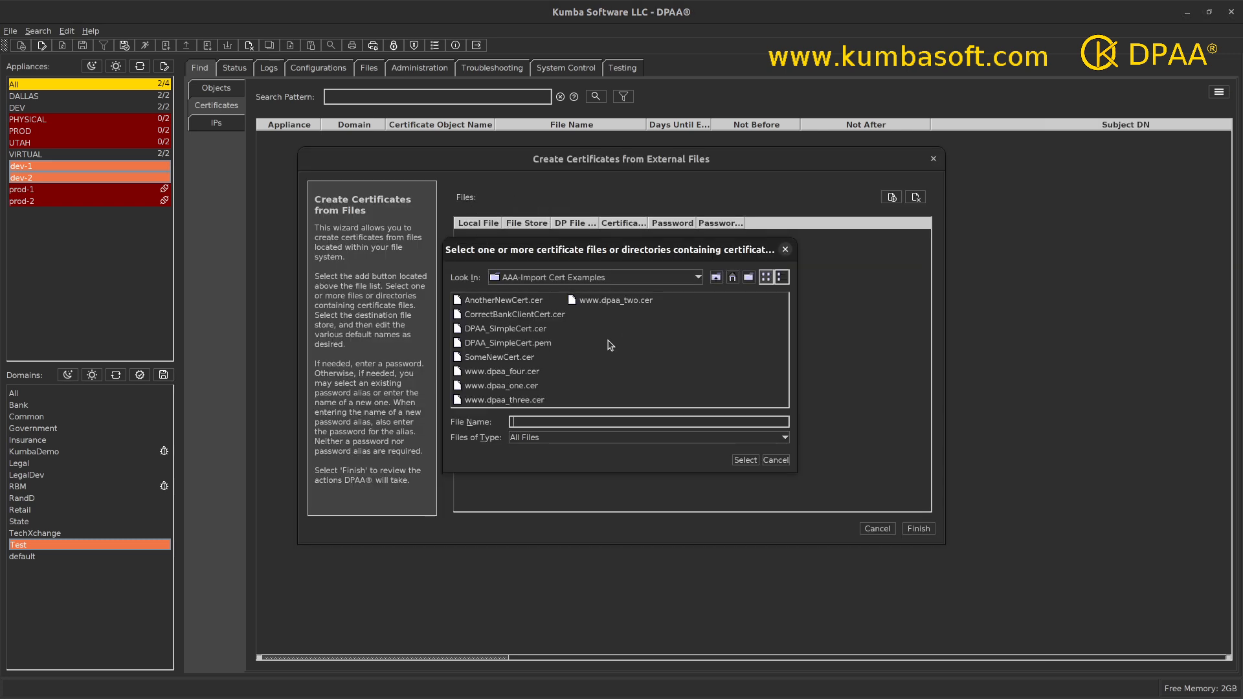
{"action": "left_click", "coordinate": [542, 372]}
{"action": "left_click", "coordinate": [535, 385], "text": "ctrl"}
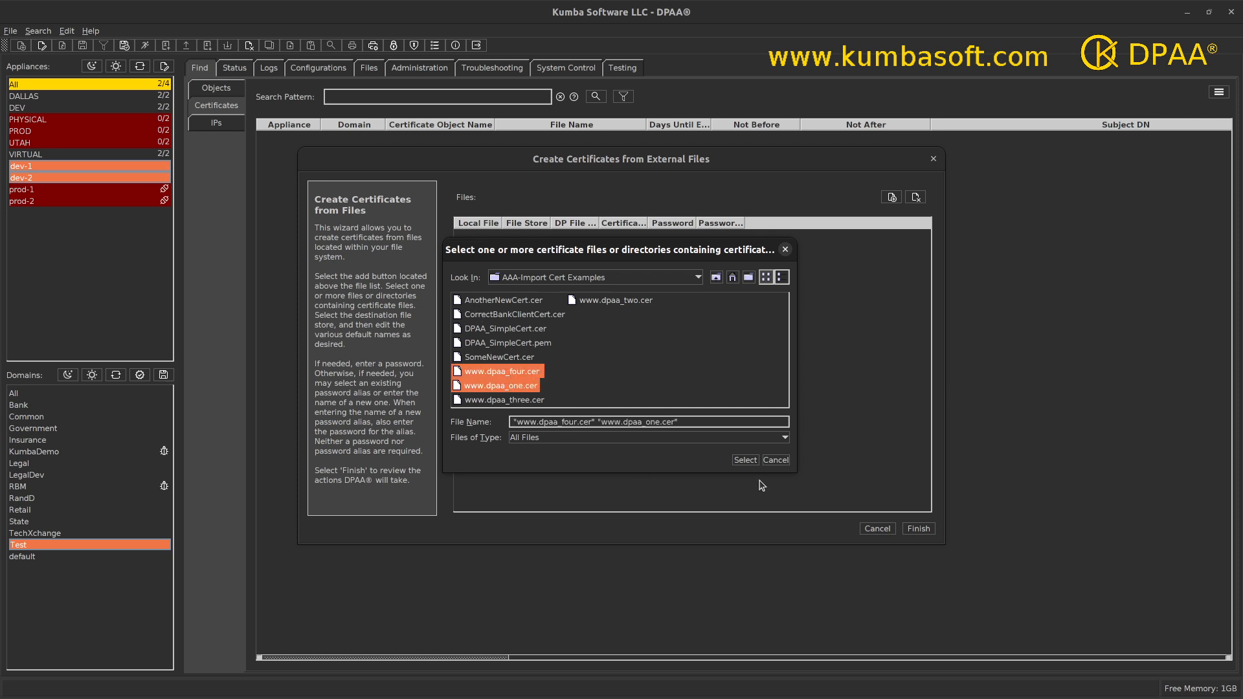
{"action": "left_click", "coordinate": [745, 460]}
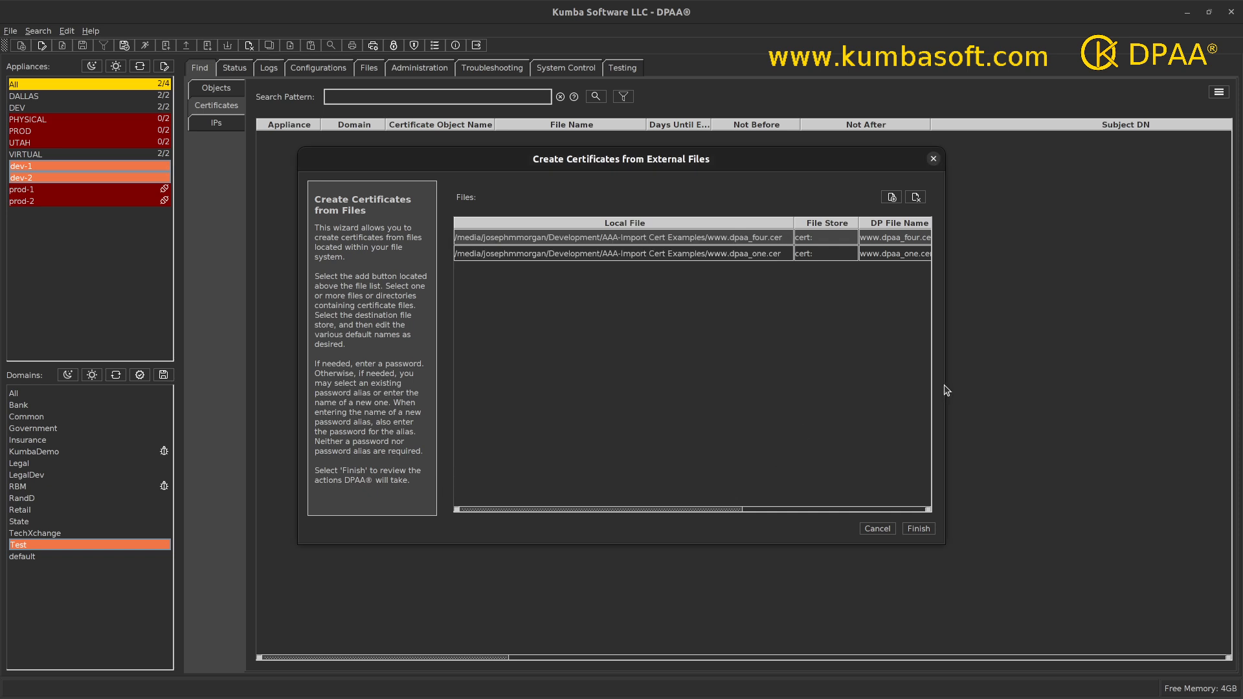
Step: Widen and reposition the wizard, narrowing the Local File column to reveal the password columns
{"action": "left_click_drag", "start_coordinate": [946, 382], "coordinate": [1120, 382]}
{"action": "left_click_drag", "start_coordinate": [692, 160], "coordinate": [568, 165]}
{"action": "left_click_drag", "start_coordinate": [547, 230], "coordinate": [420, 242]}
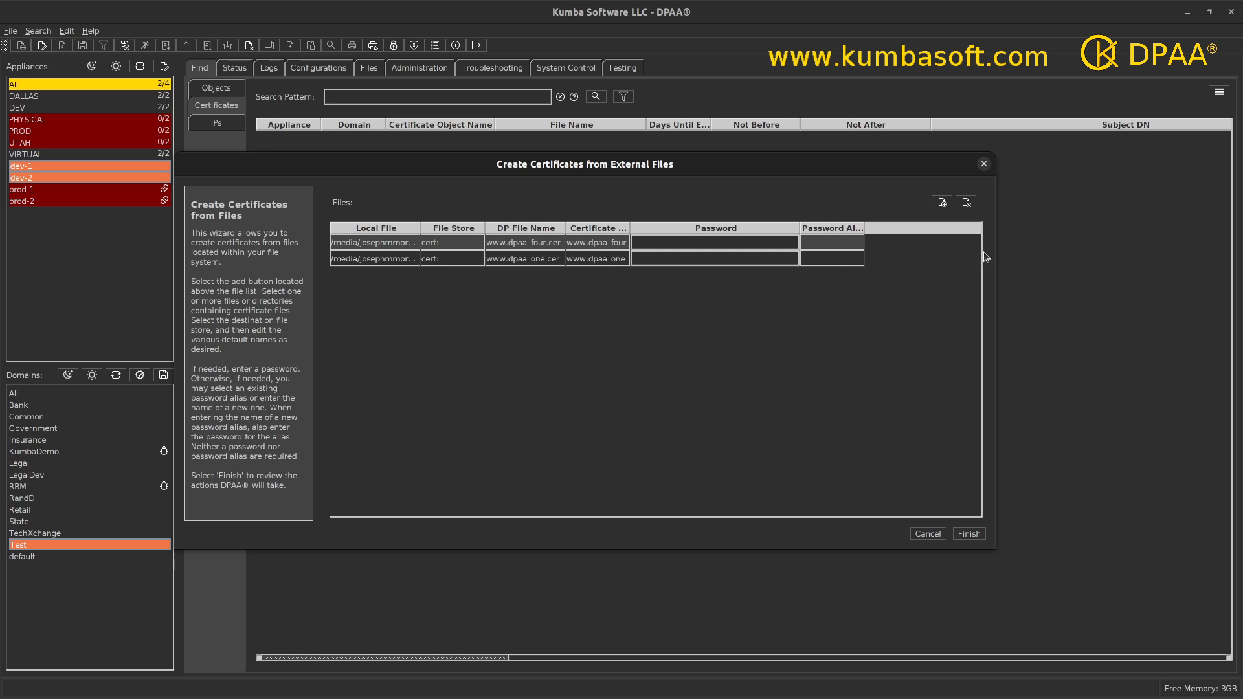
{"action": "left_click", "coordinate": [943, 203]}
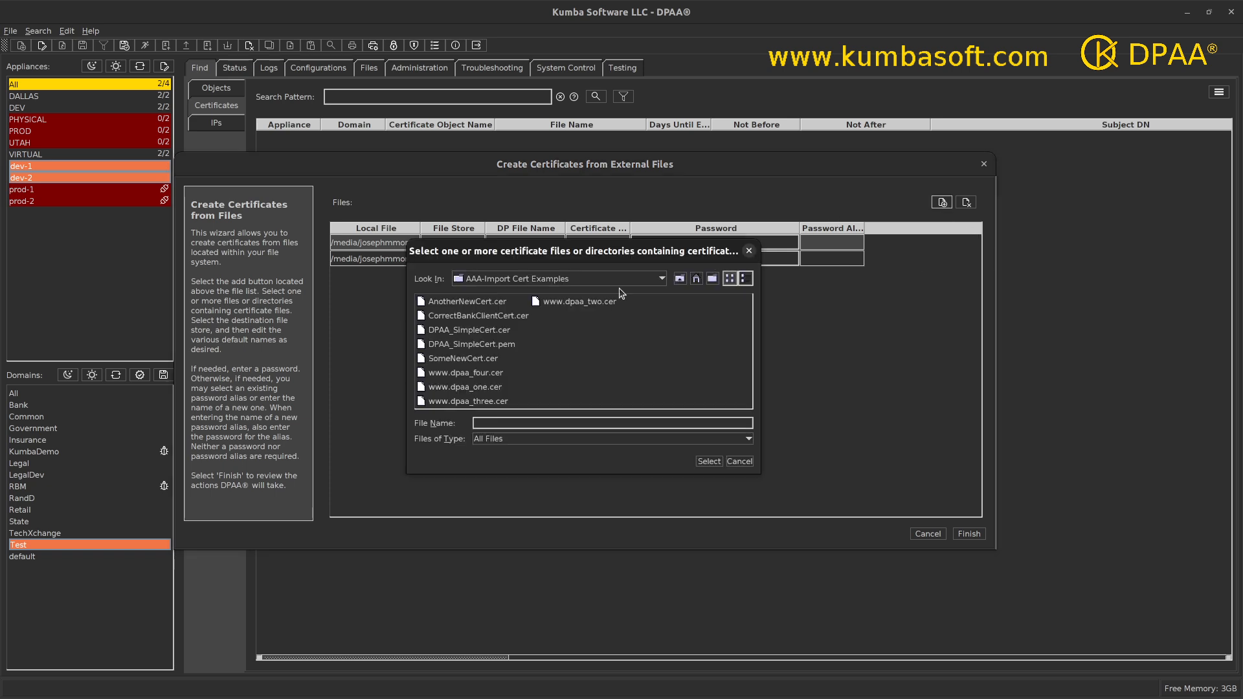
{"action": "left_click", "coordinate": [502, 401]}
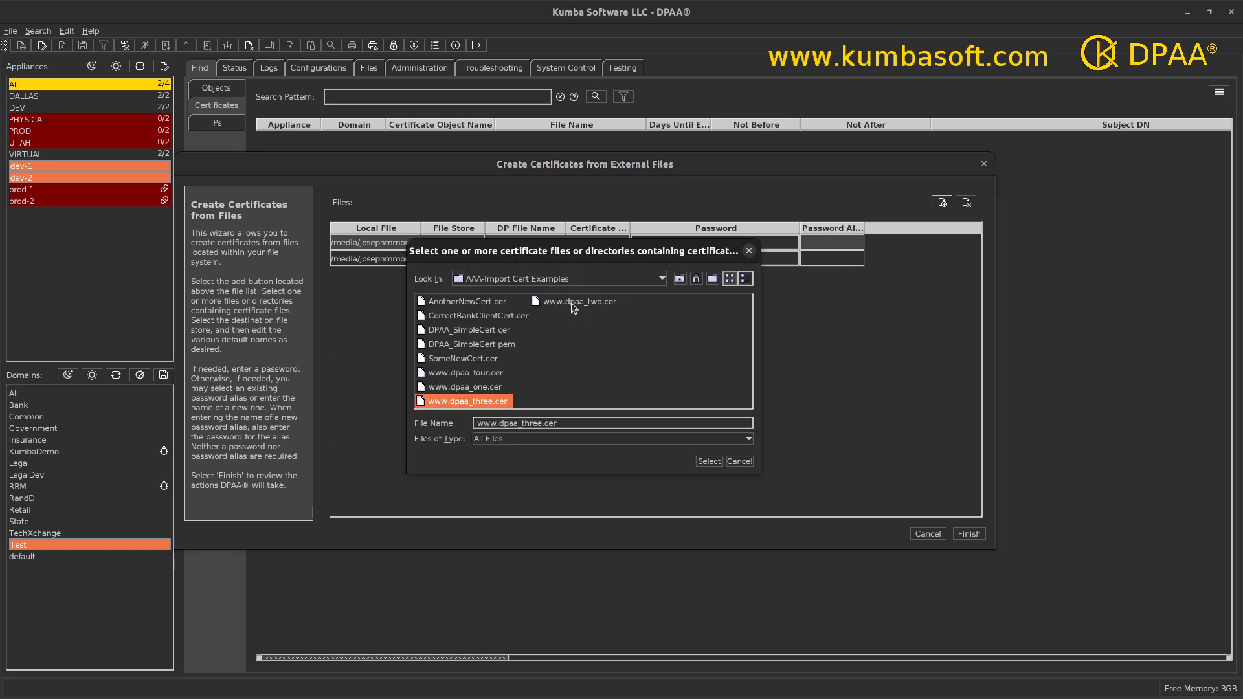
{"action": "left_click", "coordinate": [575, 302], "text": "ctrl"}
{"action": "left_click", "coordinate": [708, 462]}
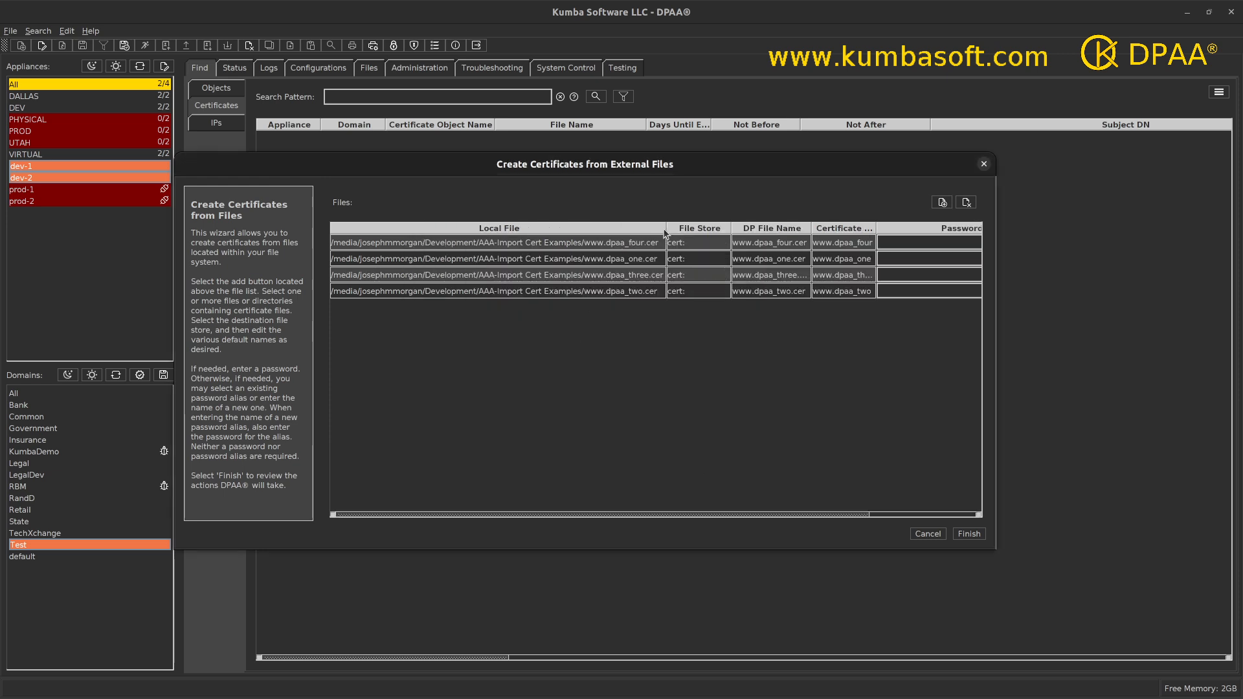
Step: Resize the table columns, widening Password Alias Name and DP File Name and narrowing Local File
{"action": "left_click_drag", "start_coordinate": [665, 227], "coordinate": [424, 249]}
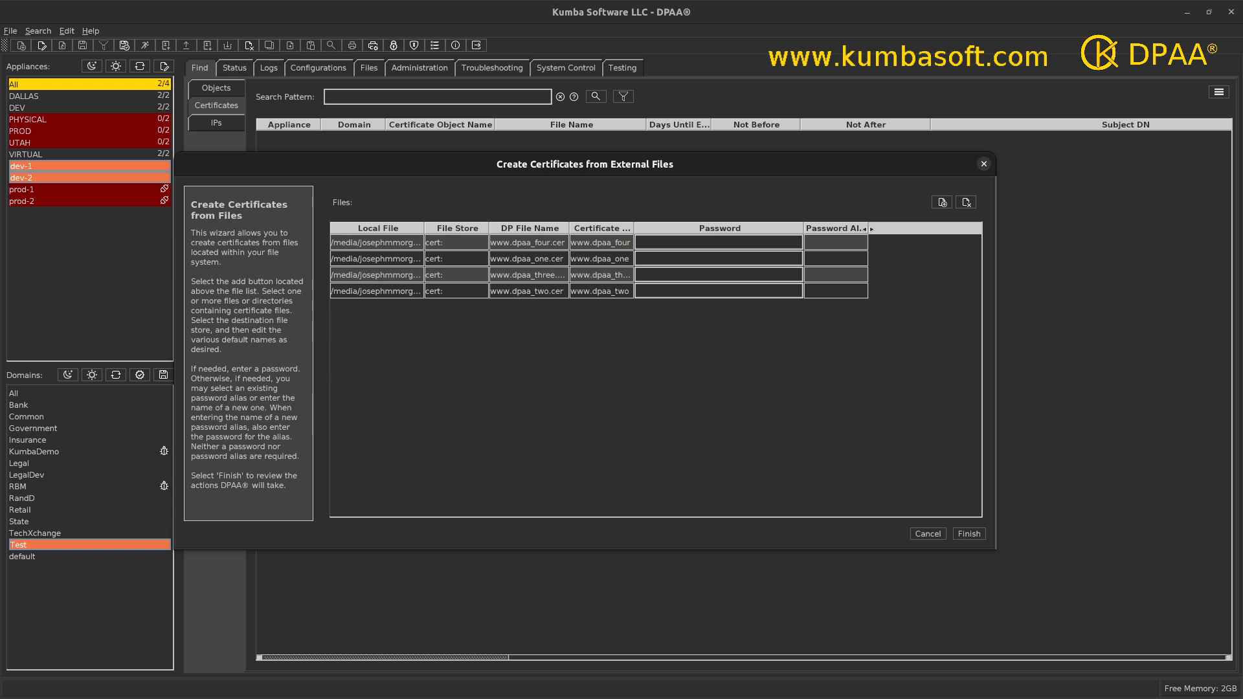
{"action": "left_click_drag", "start_coordinate": [868, 228], "coordinate": [955, 228]}
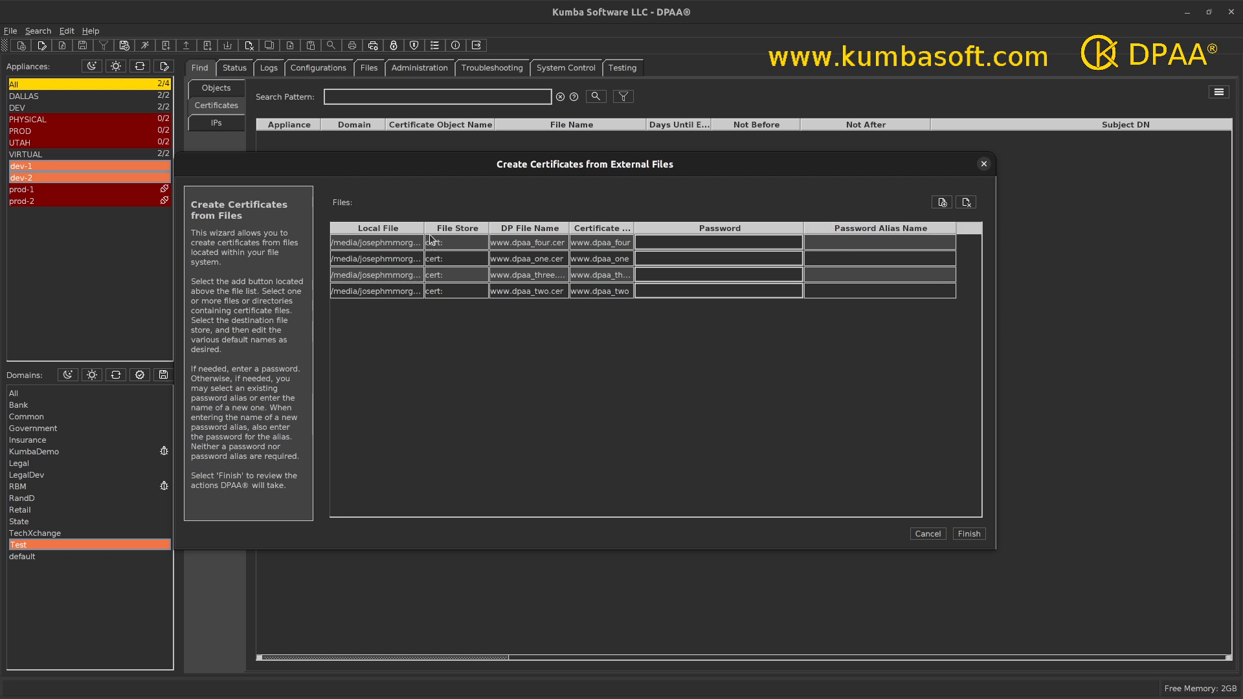
{"action": "left_click_drag", "start_coordinate": [411, 227], "coordinate": [403, 228]}
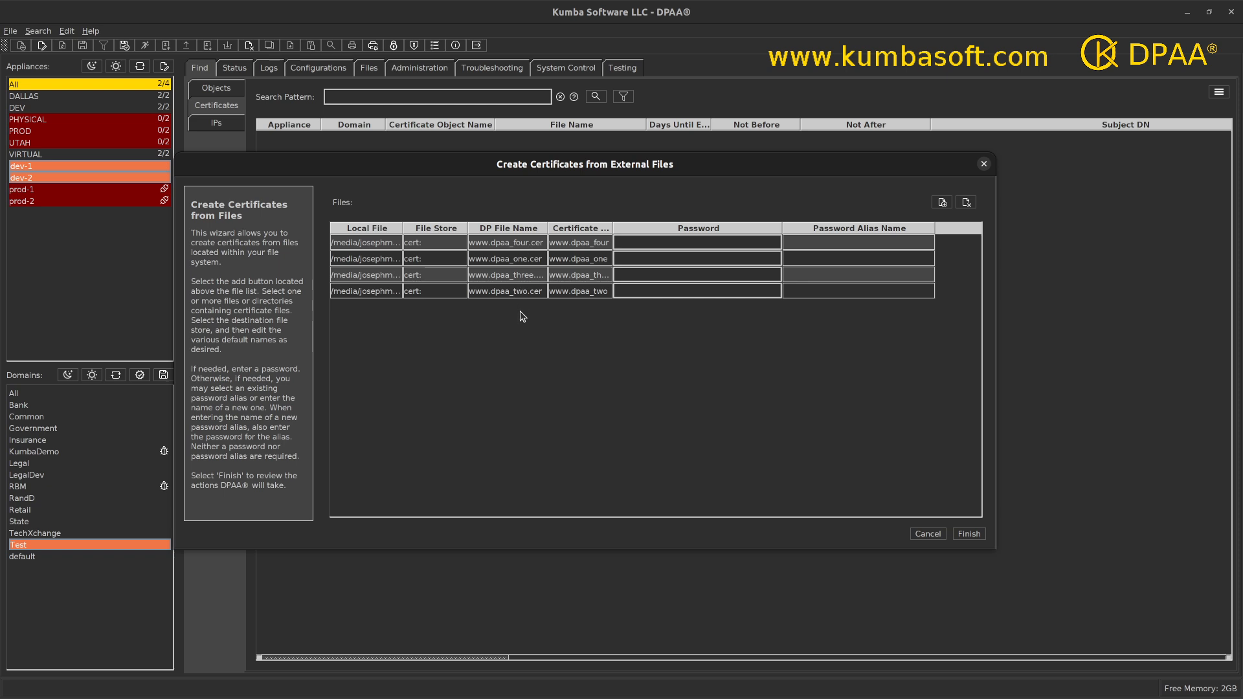
{"action": "left_click_drag", "start_coordinate": [572, 228], "coordinate": [582, 228]}
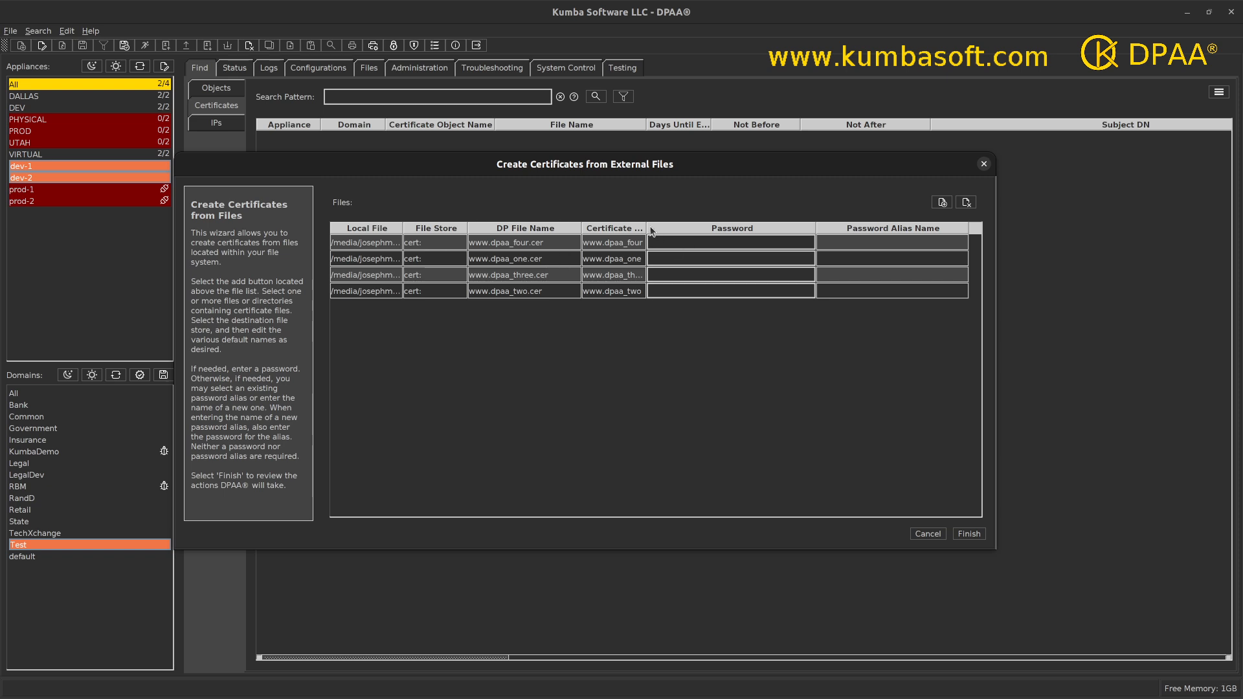
{"action": "left_click_drag", "start_coordinate": [647, 226], "coordinate": [685, 227]}
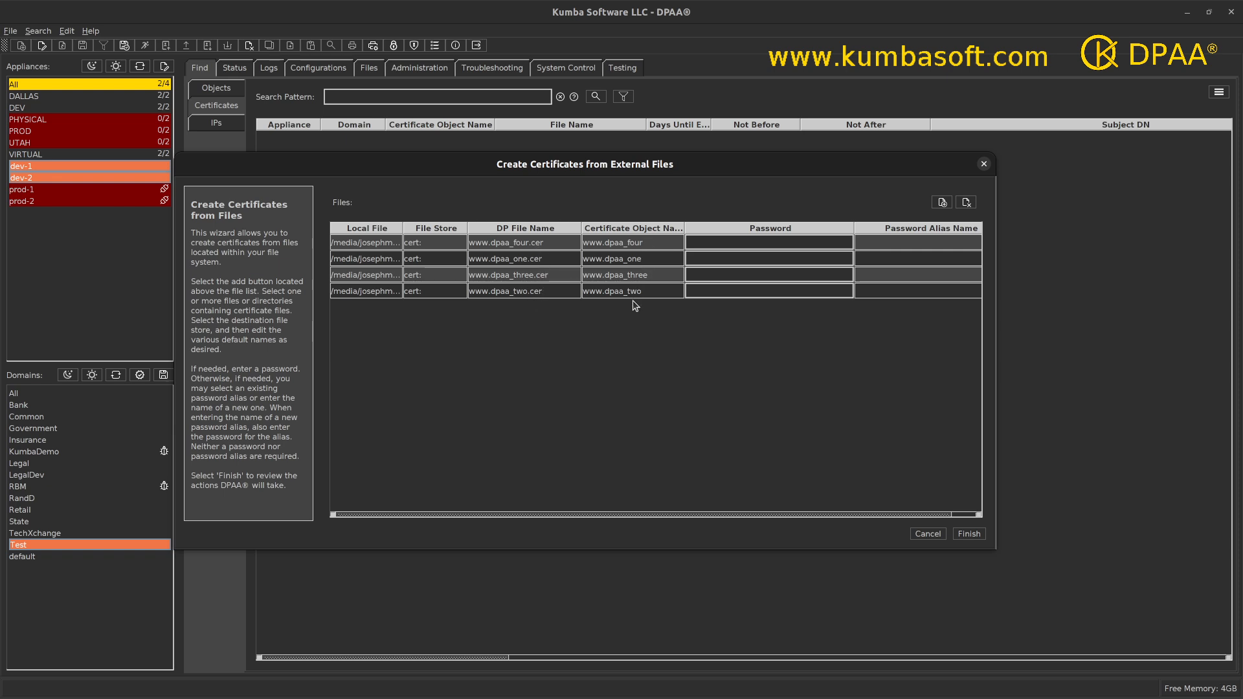
{"action": "double_click", "coordinate": [649, 244]}
{"action": "left_click_drag", "start_coordinate": [652, 245], "coordinate": [511, 237]}
{"action": "type", "text": "FOUR"}
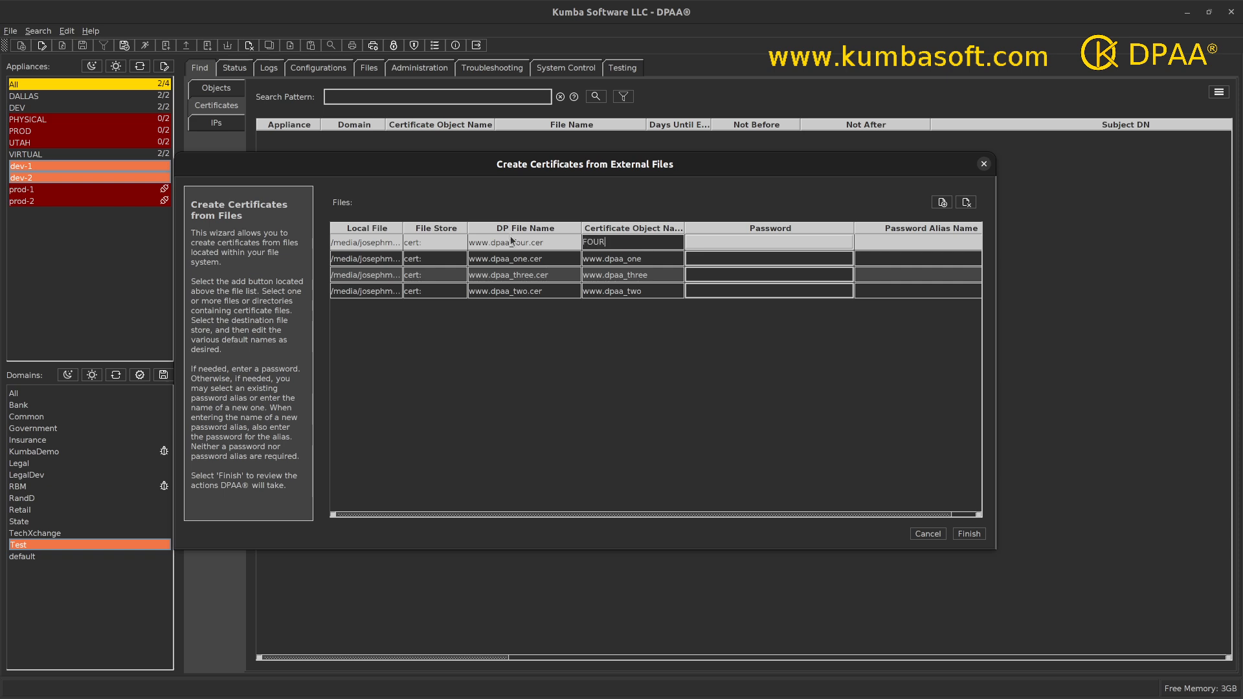
{"action": "type", "text": "_CERT"}
{"action": "left_click", "coordinate": [611, 291]}
{"action": "left_click_drag", "start_coordinate": [643, 291], "coordinate": [552, 297]}
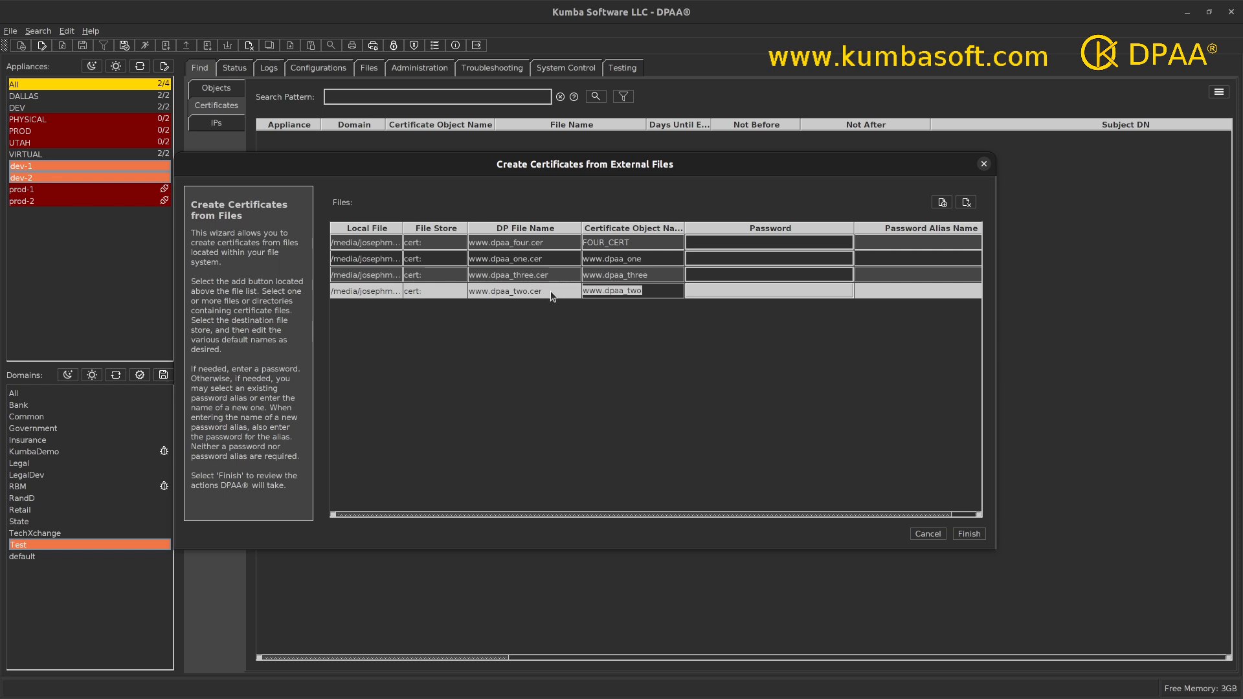
{"action": "type", "text": "TWO_CERT"}
{"action": "left_click", "coordinate": [745, 257]}
{"action": "type", "text": "••••"}
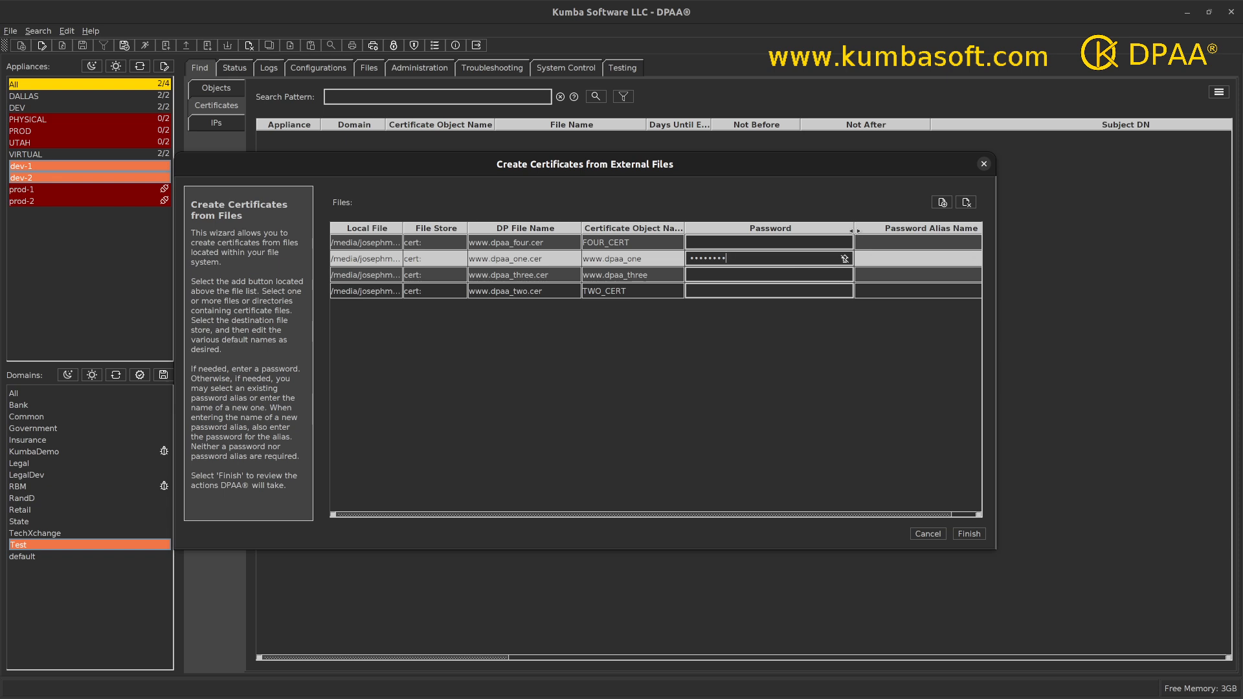
{"action": "left_click_drag", "start_coordinate": [853, 229], "coordinate": [768, 233]}
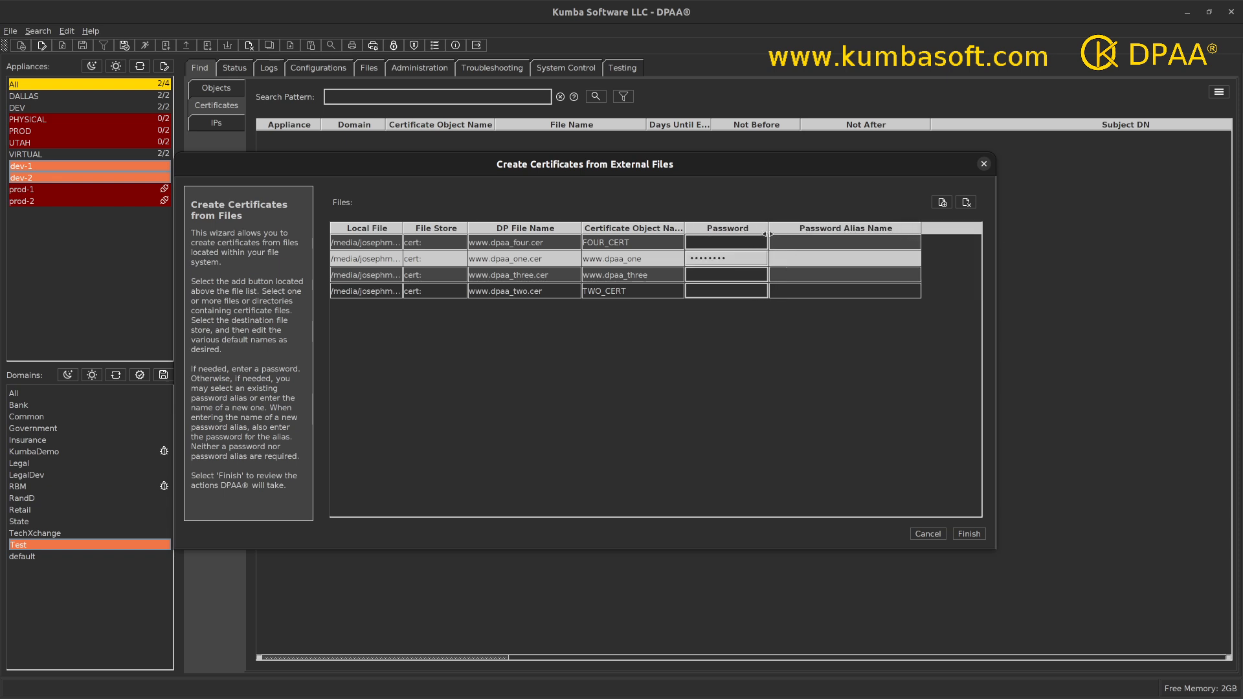
{"action": "left_click", "coordinate": [803, 259]}
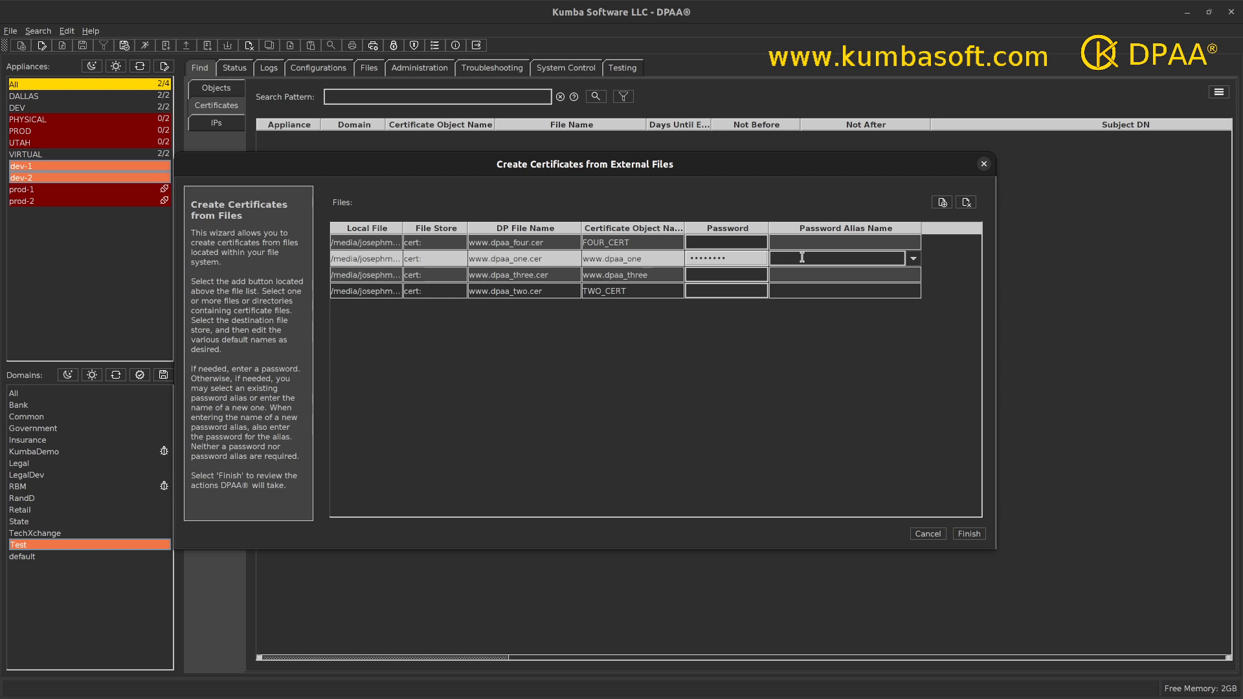
{"action": "left_click", "coordinate": [912, 259]}
{"action": "left_click", "coordinate": [913, 259]}
{"action": "type", "text": "ONE_PWA"}
{"action": "left_click", "coordinate": [709, 273]}
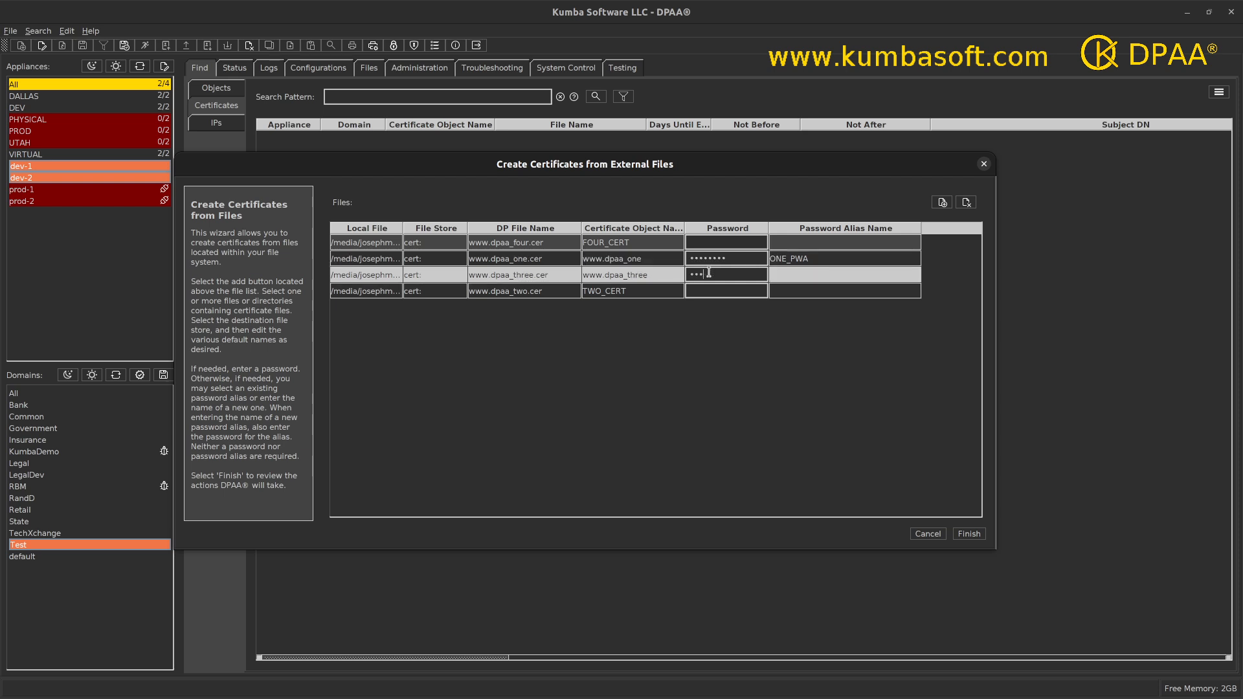
{"action": "type", "text": "••••••"}
{"action": "left_click", "coordinate": [787, 275]}
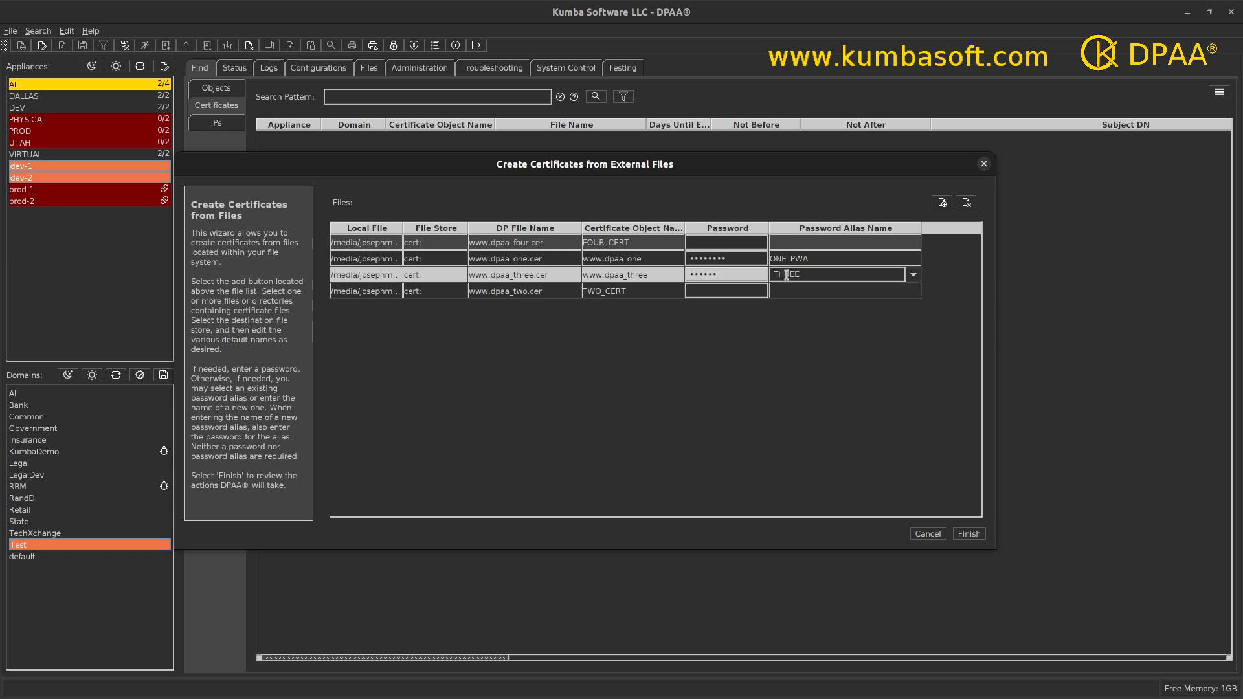
{"action": "type", "text": "THREE_PWA"}
{"action": "left_click", "coordinate": [776, 339]}
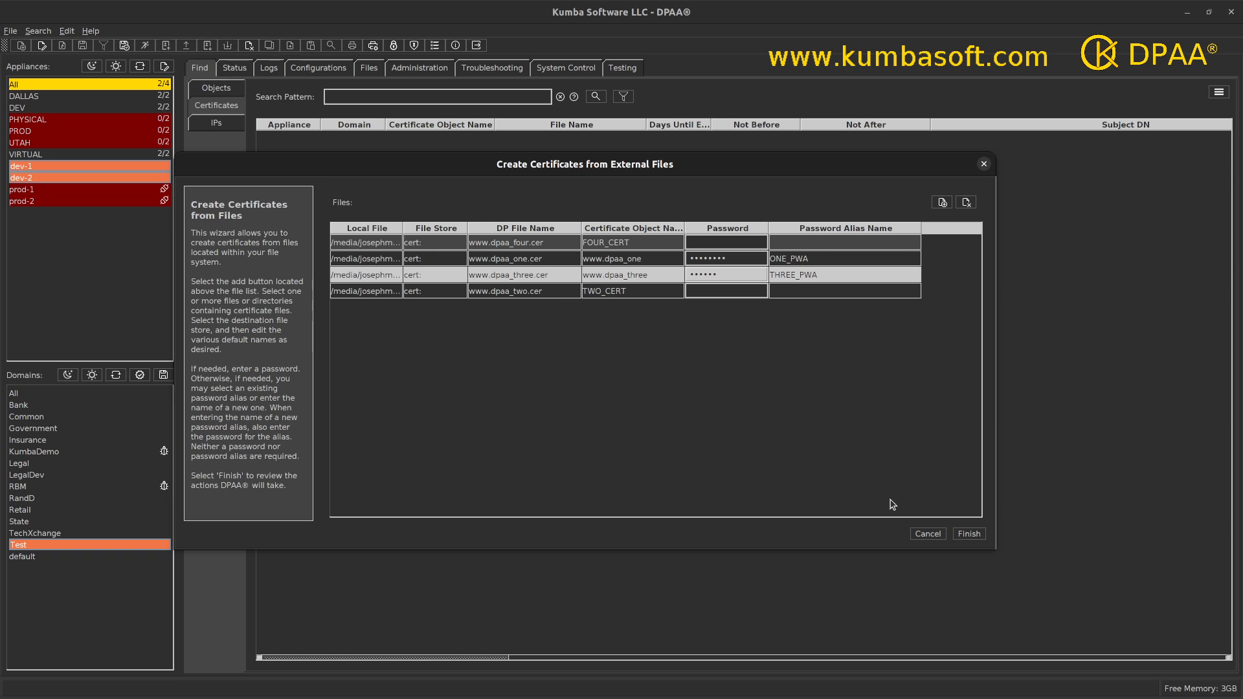
Step: Finish the wizard, enlarge the review to check each command's result, then close it
{"action": "left_click", "coordinate": [970, 535]}
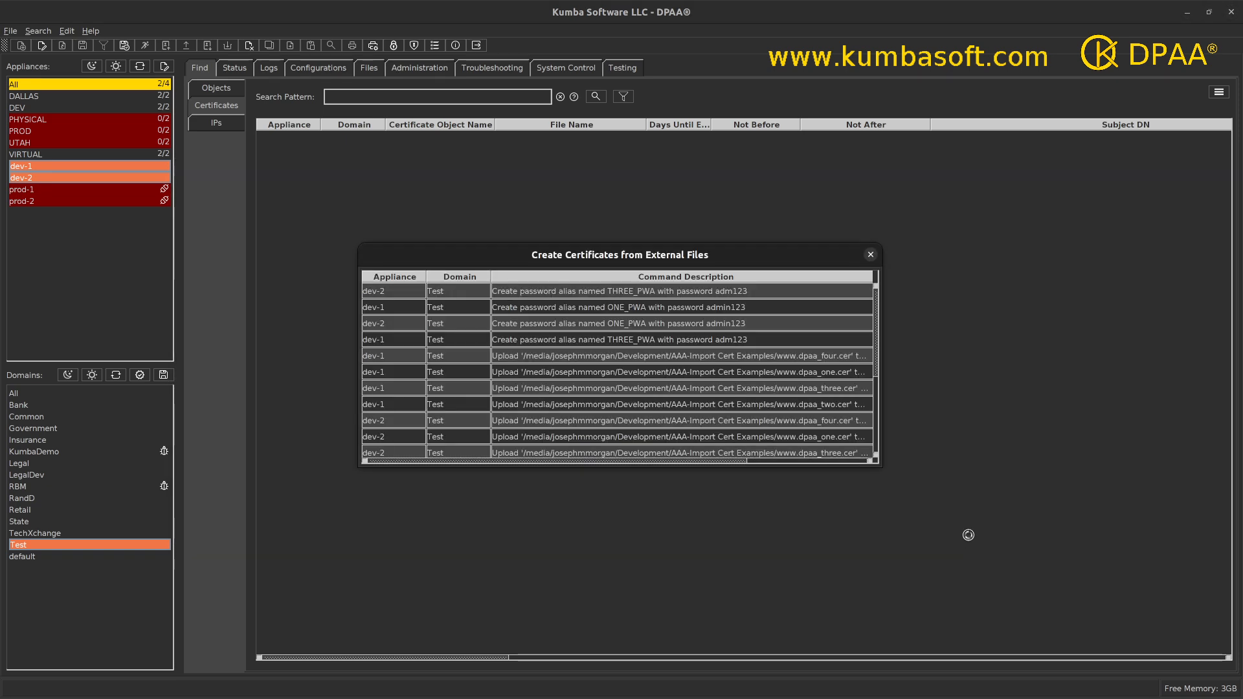
{"action": "left_click_drag", "start_coordinate": [886, 474], "coordinate": [1035, 633]}
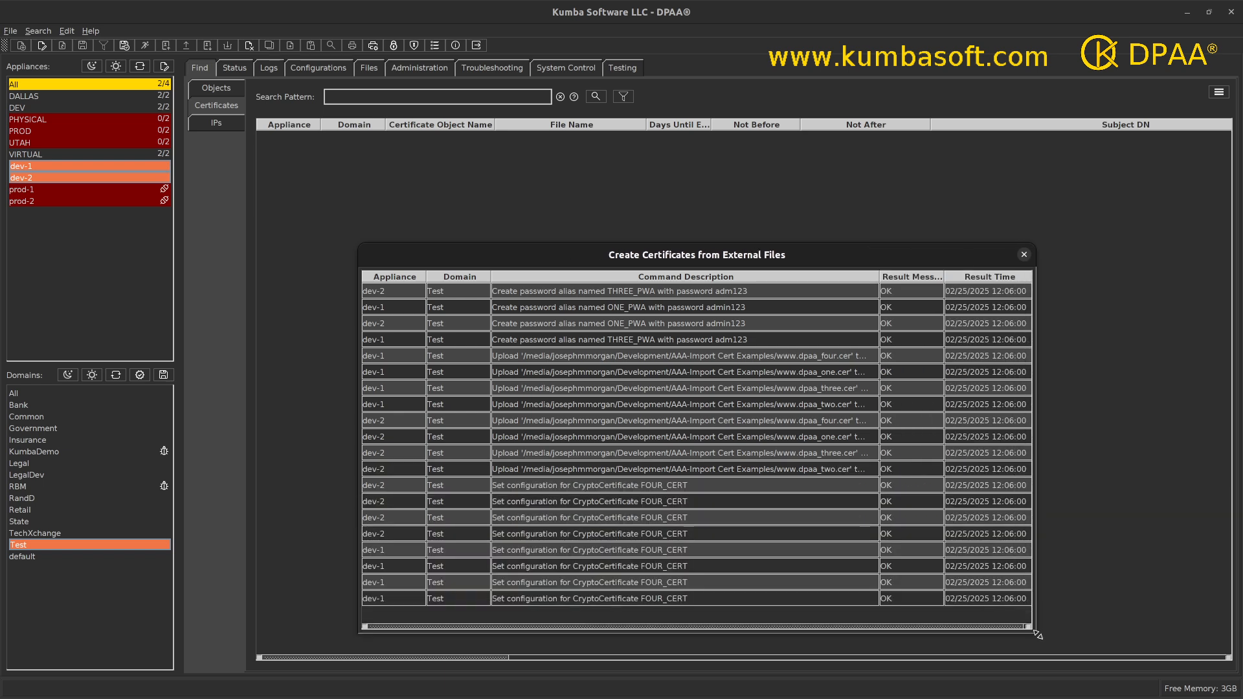
{"action": "left_click", "coordinate": [1024, 255]}
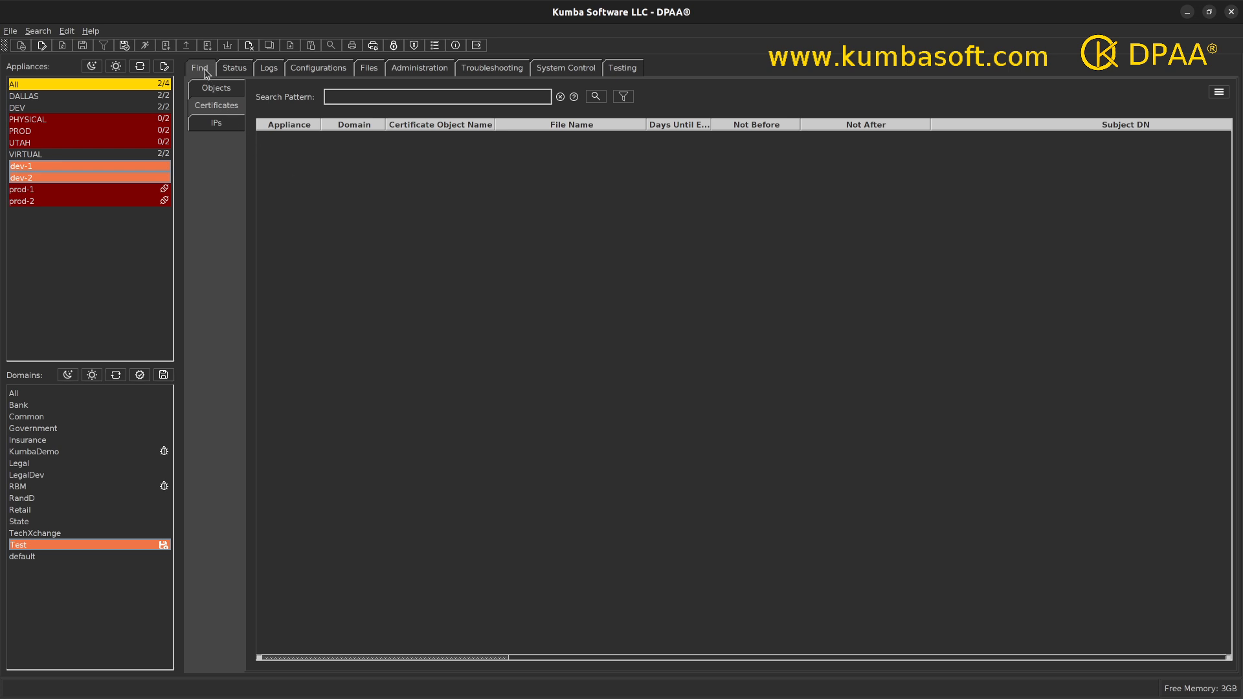
Step: Search Crypto Certificate objects, select all twelve results, then switch to the Files tab
{"action": "left_click", "coordinate": [208, 91]}
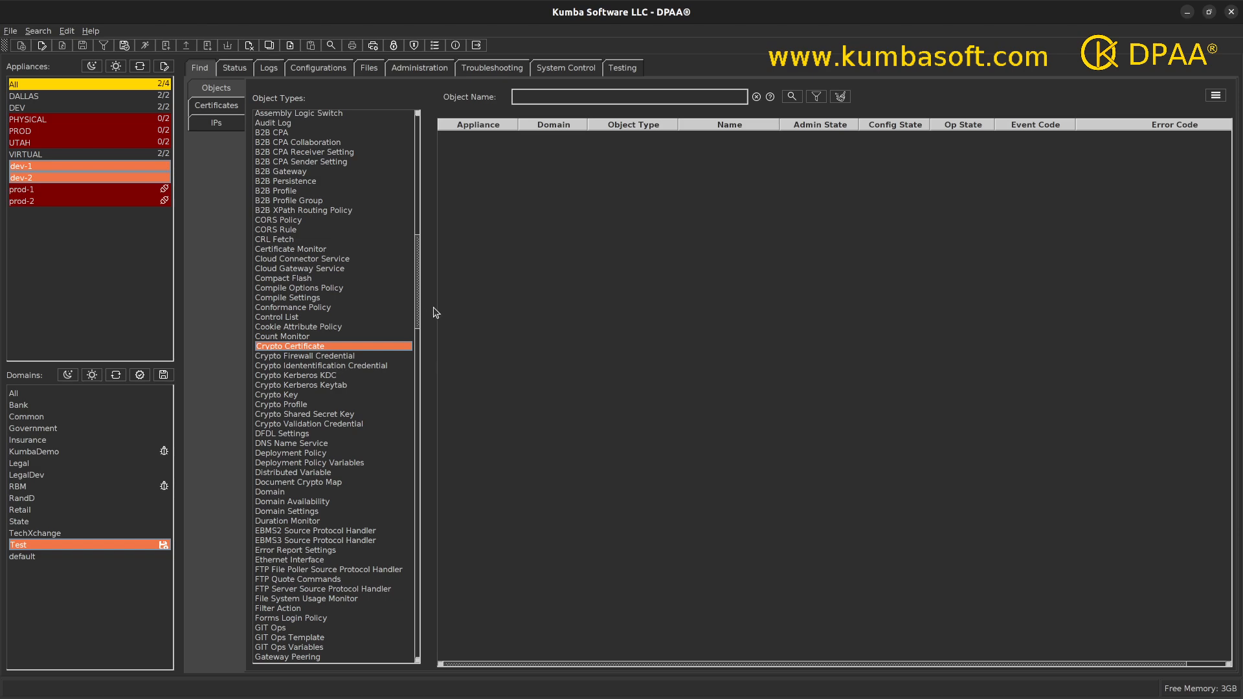
{"action": "left_click_drag", "start_coordinate": [415, 311], "coordinate": [415, 282]}
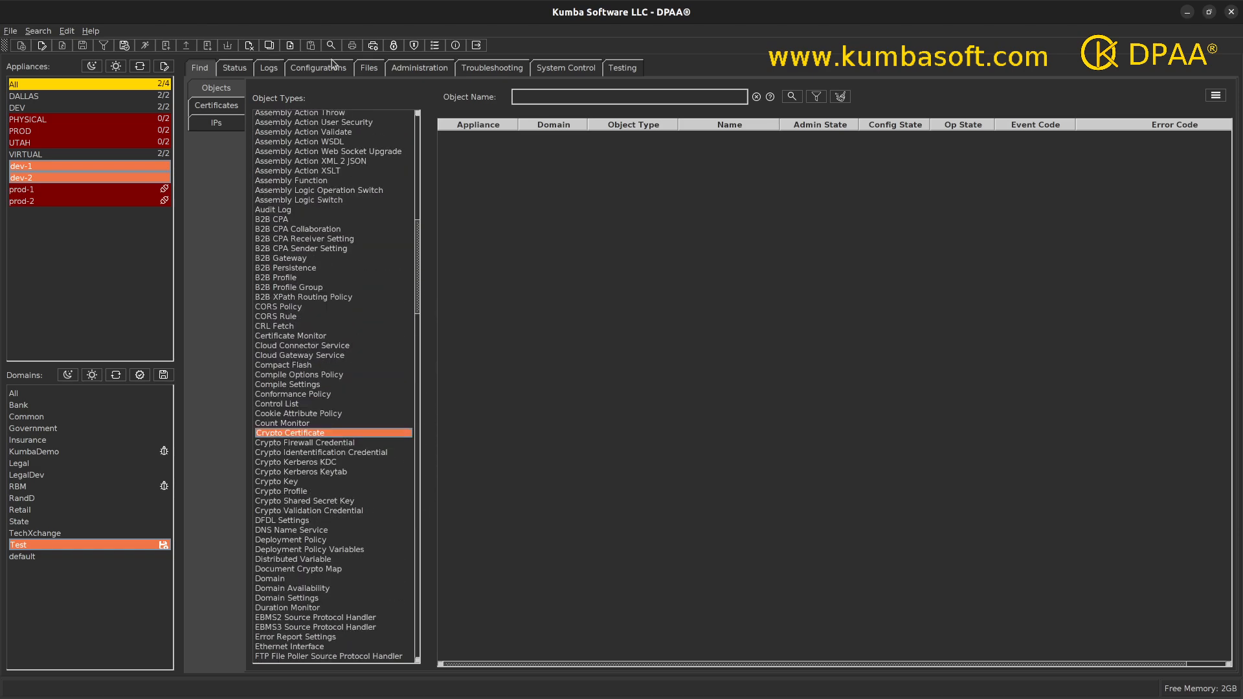
{"action": "left_click", "coordinate": [790, 98]}
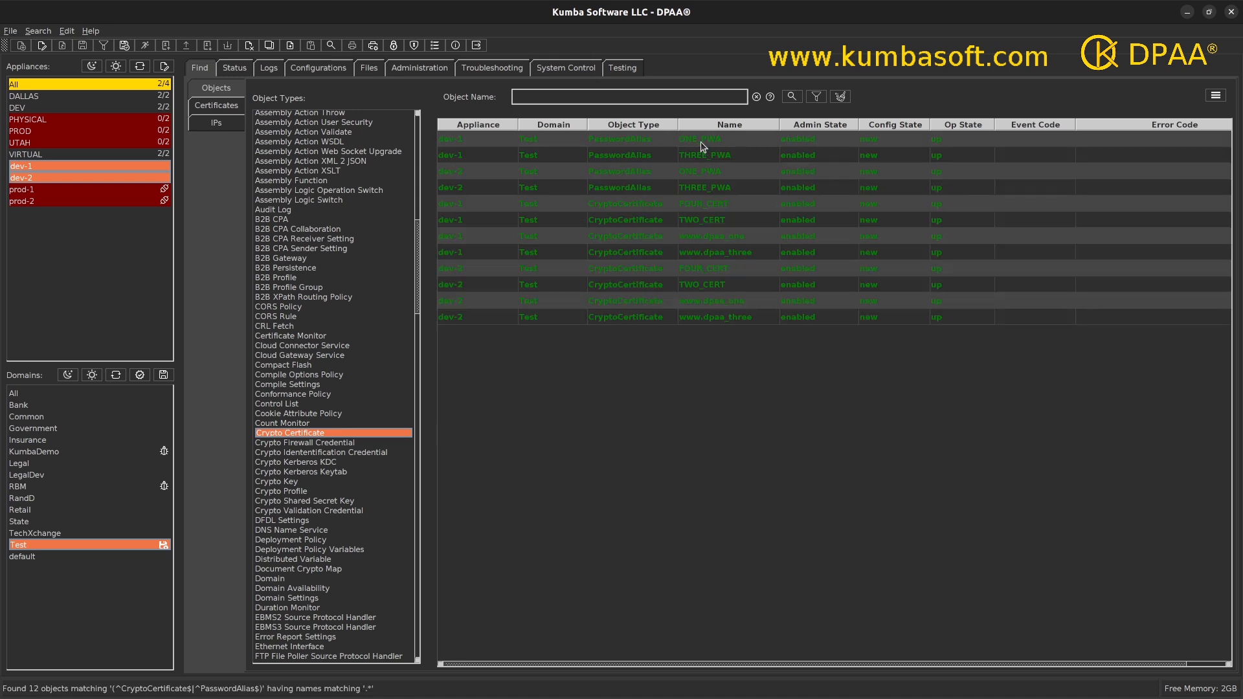
{"action": "left_click_drag", "start_coordinate": [702, 146], "coordinate": [710, 324]}
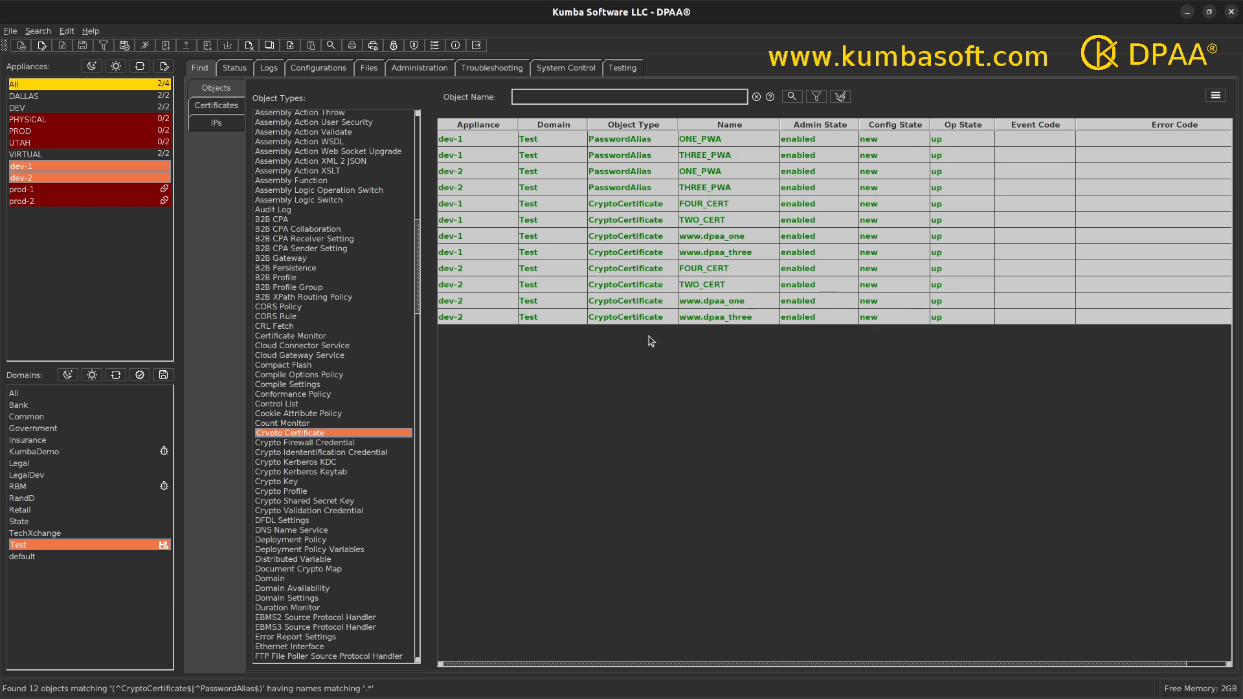
{"action": "left_click", "coordinate": [368, 71]}
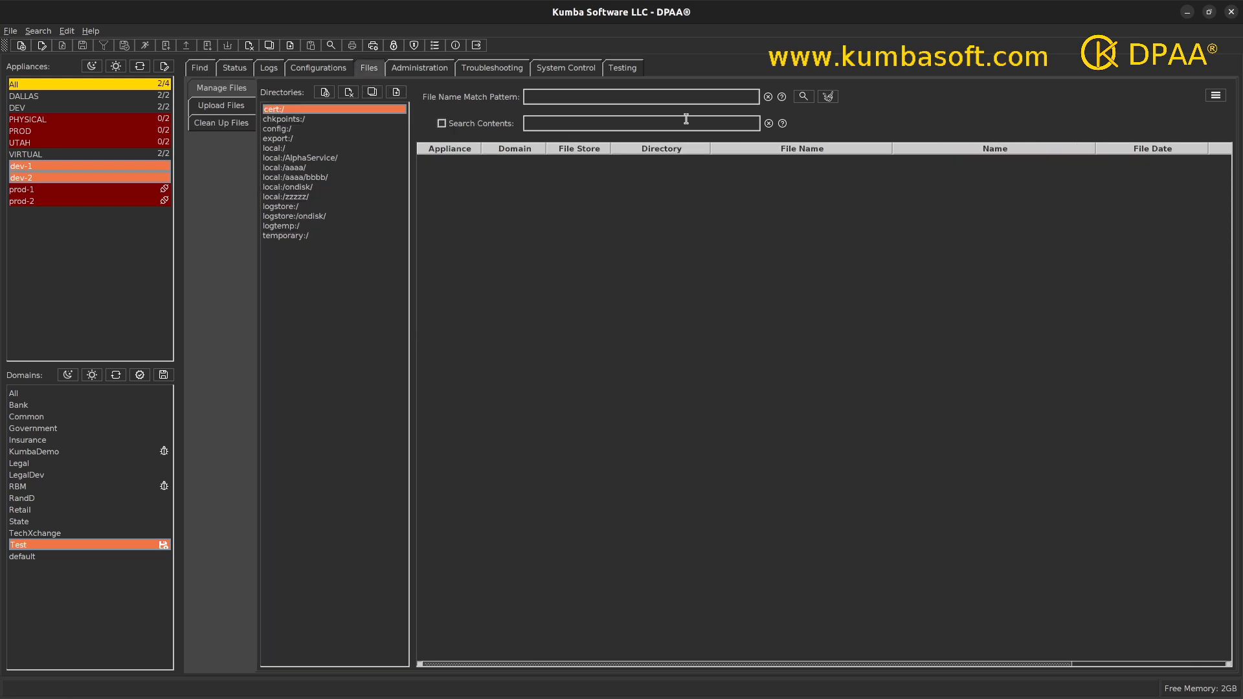
Step: List the cert: directory to confirm the four .cer files, then return to Find
{"action": "left_click", "coordinate": [802, 95]}
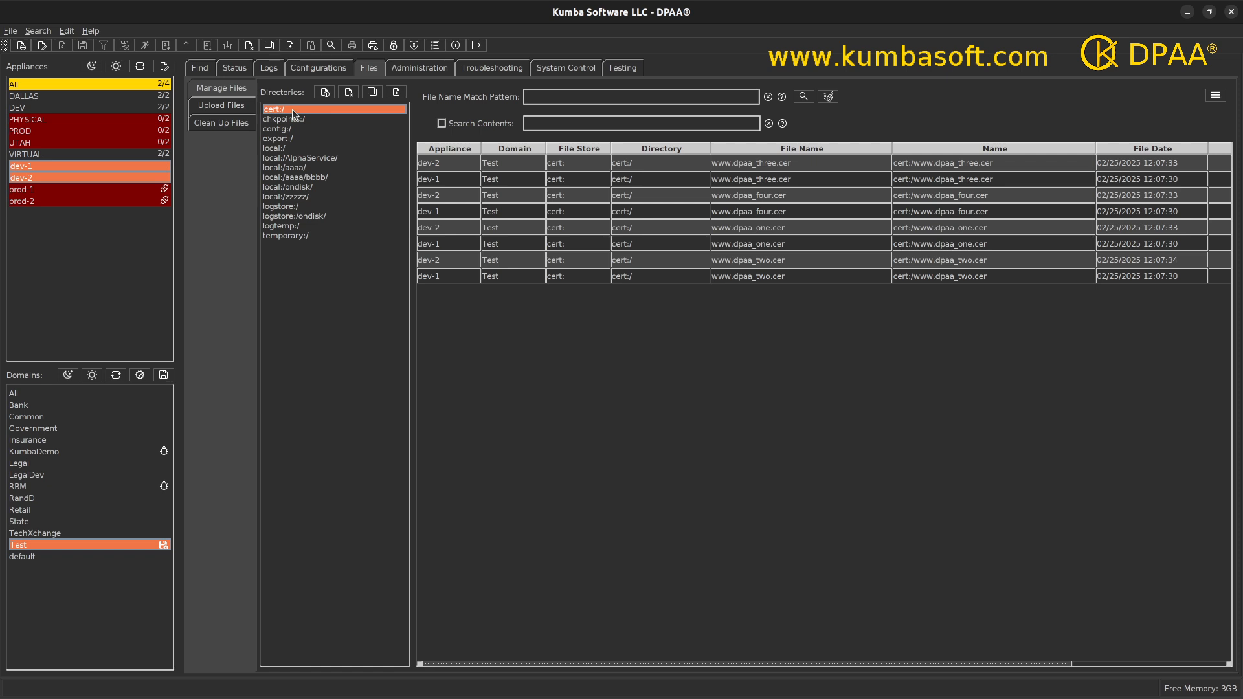
{"action": "left_click", "coordinate": [203, 71]}
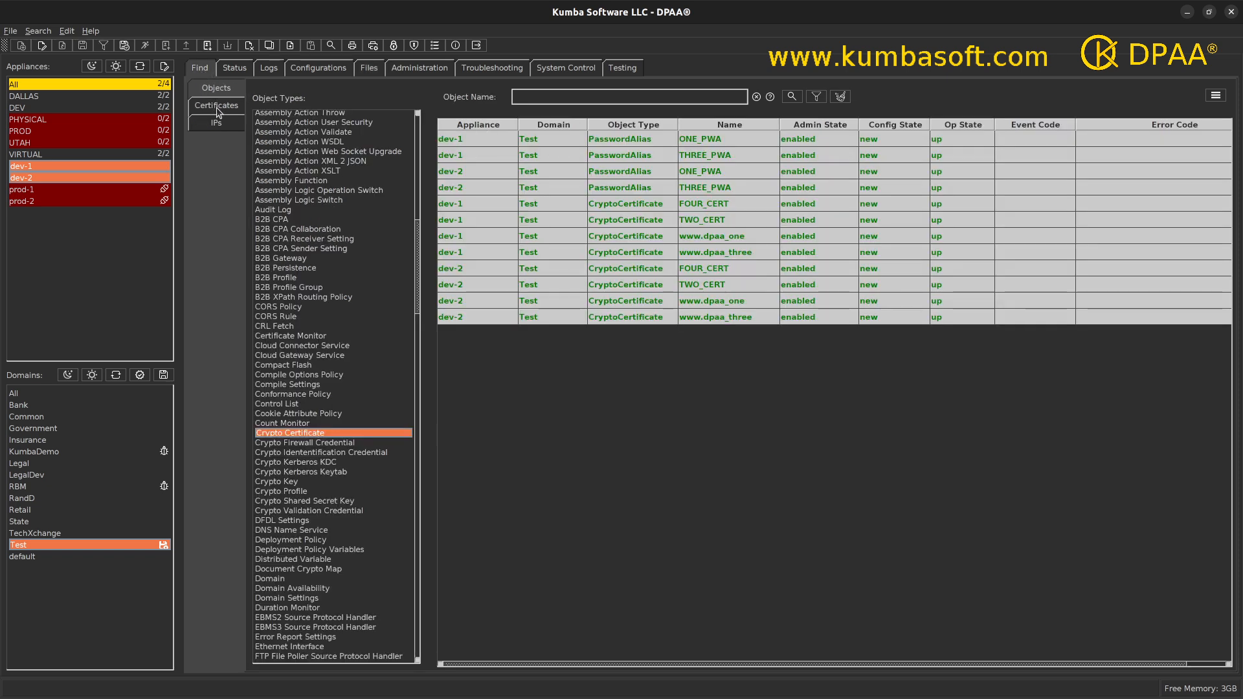
Step: Sort objects by name, select the four PasswordAlias objects, and request Save Configuration for their domains
{"action": "left_click", "coordinate": [732, 127]}
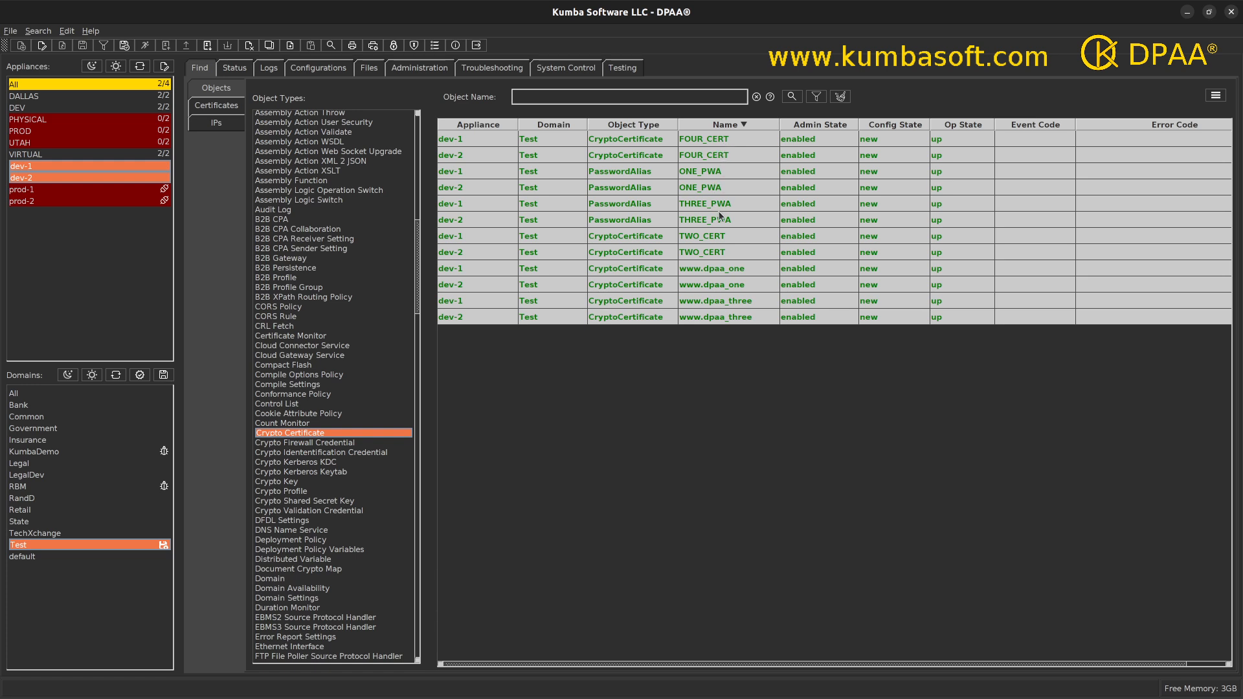
{"action": "left_click", "coordinate": [729, 125]}
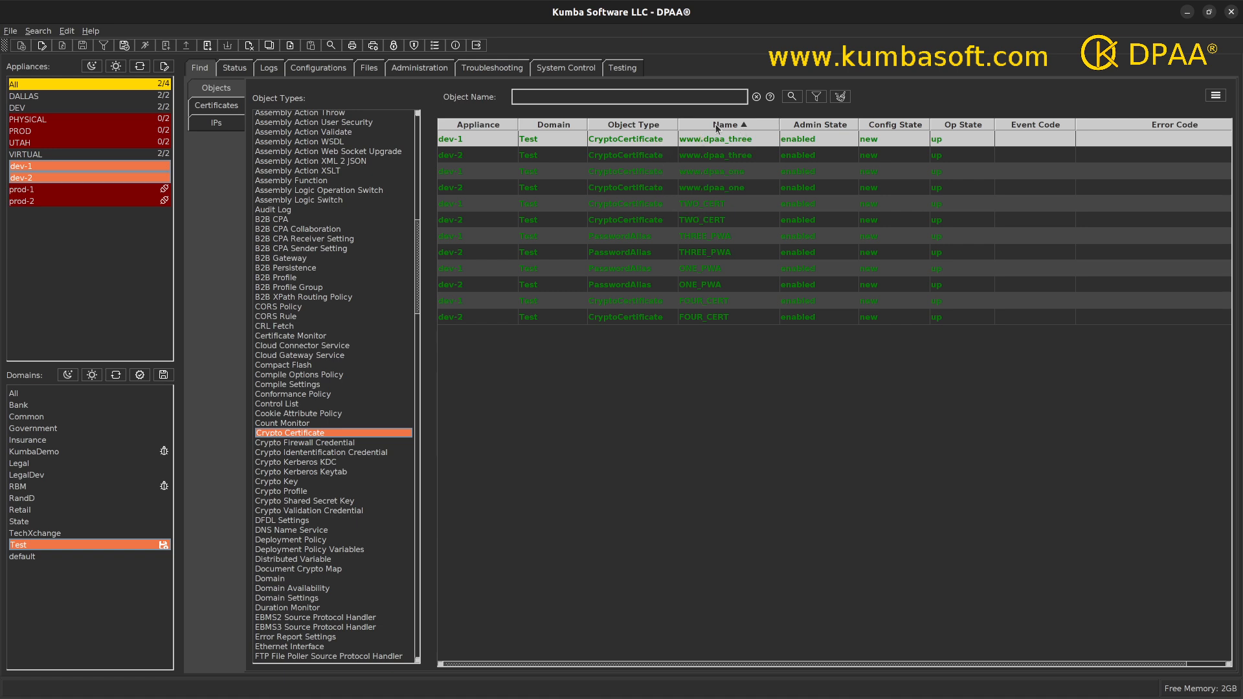
{"action": "left_click", "coordinate": [716, 128]}
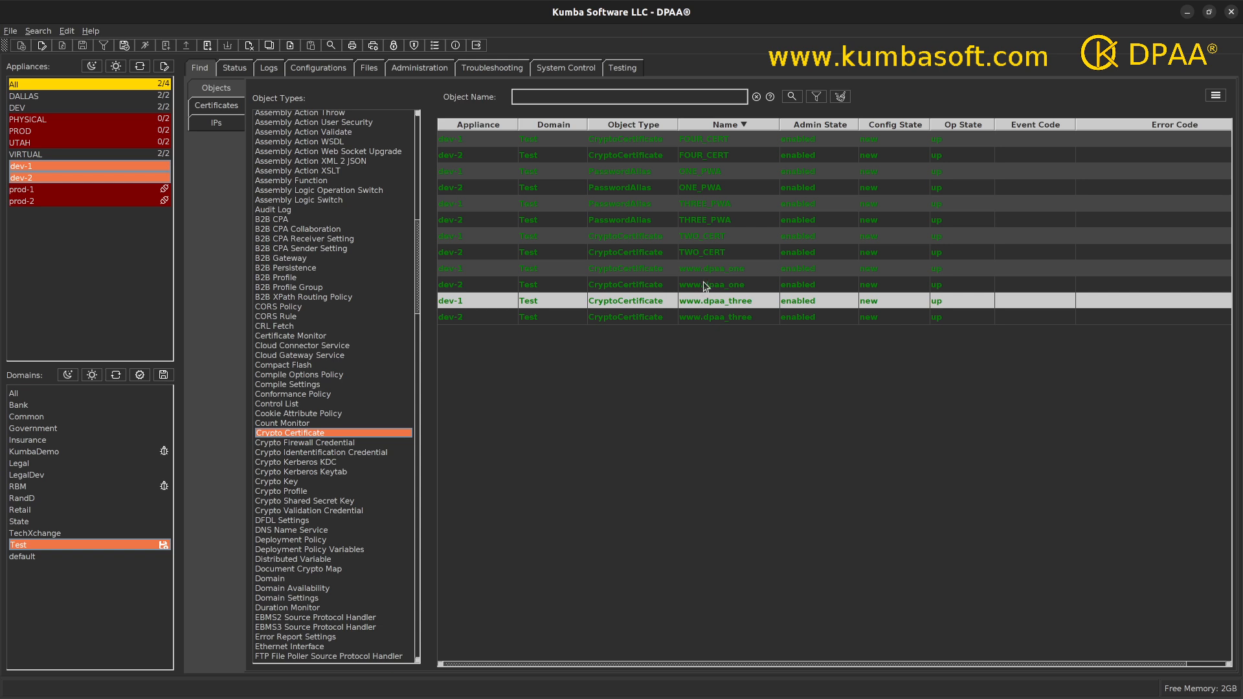
{"action": "left_click_drag", "start_coordinate": [704, 237], "coordinate": [708, 314]}
{"action": "left_click_drag", "start_coordinate": [704, 170], "coordinate": [708, 220]}
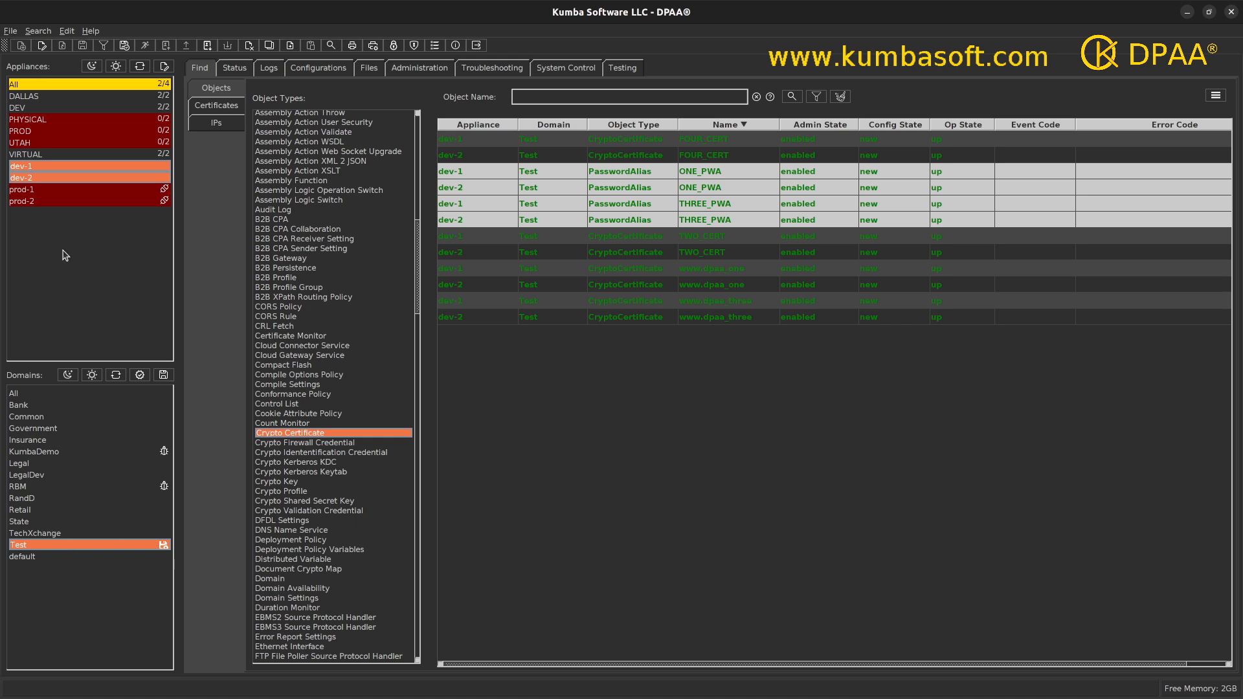
{"action": "left_click", "coordinate": [164, 375]}
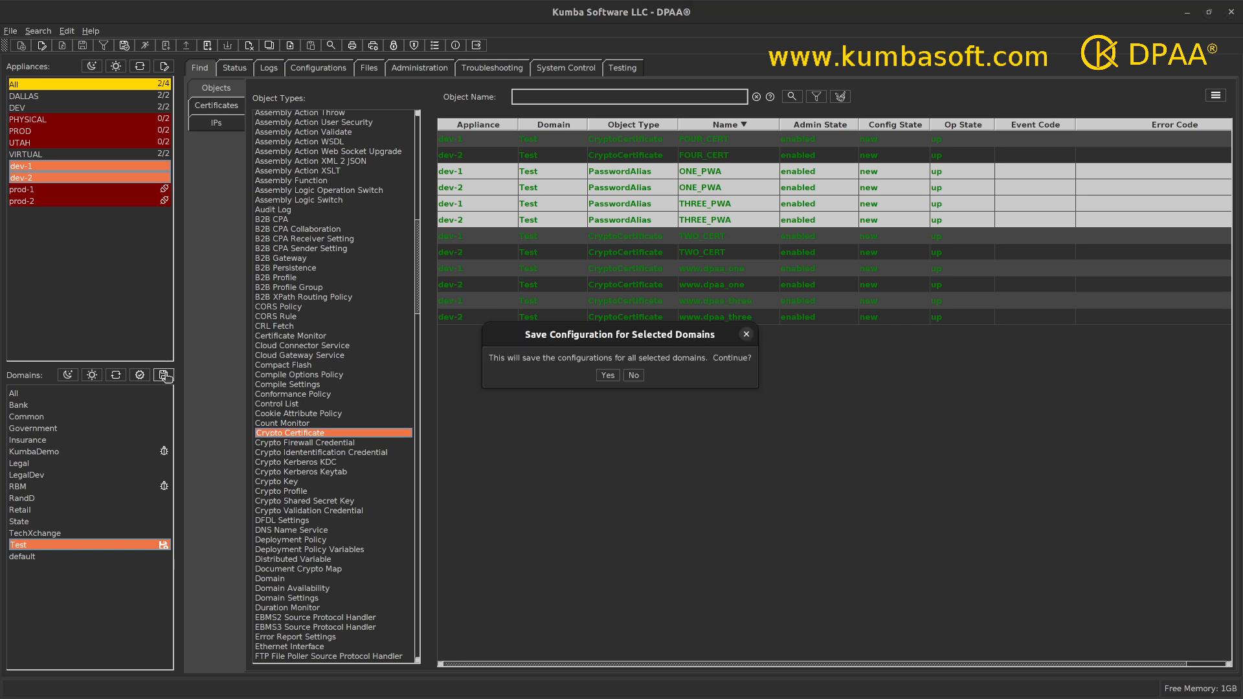
Step: Save the Test domain configuration on dev-1 and dev-2, then re-list the certificate and alias objects
{"action": "left_click", "coordinate": [607, 376]}
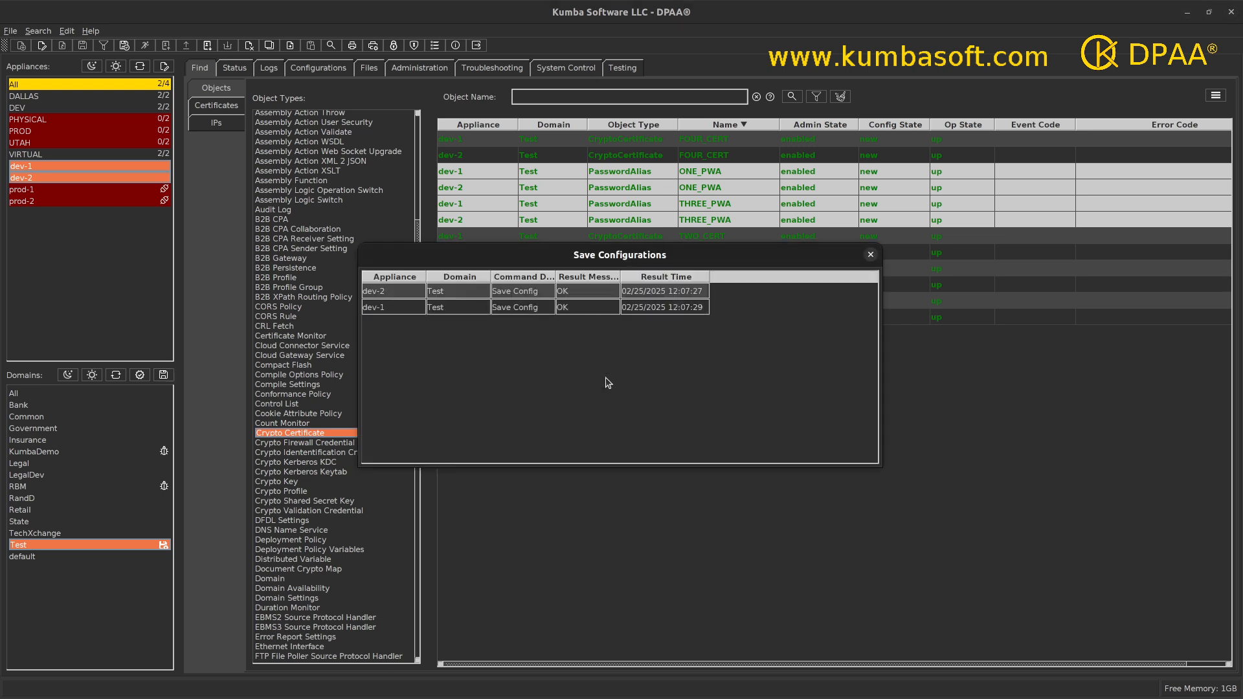
{"action": "left_click", "coordinate": [870, 255]}
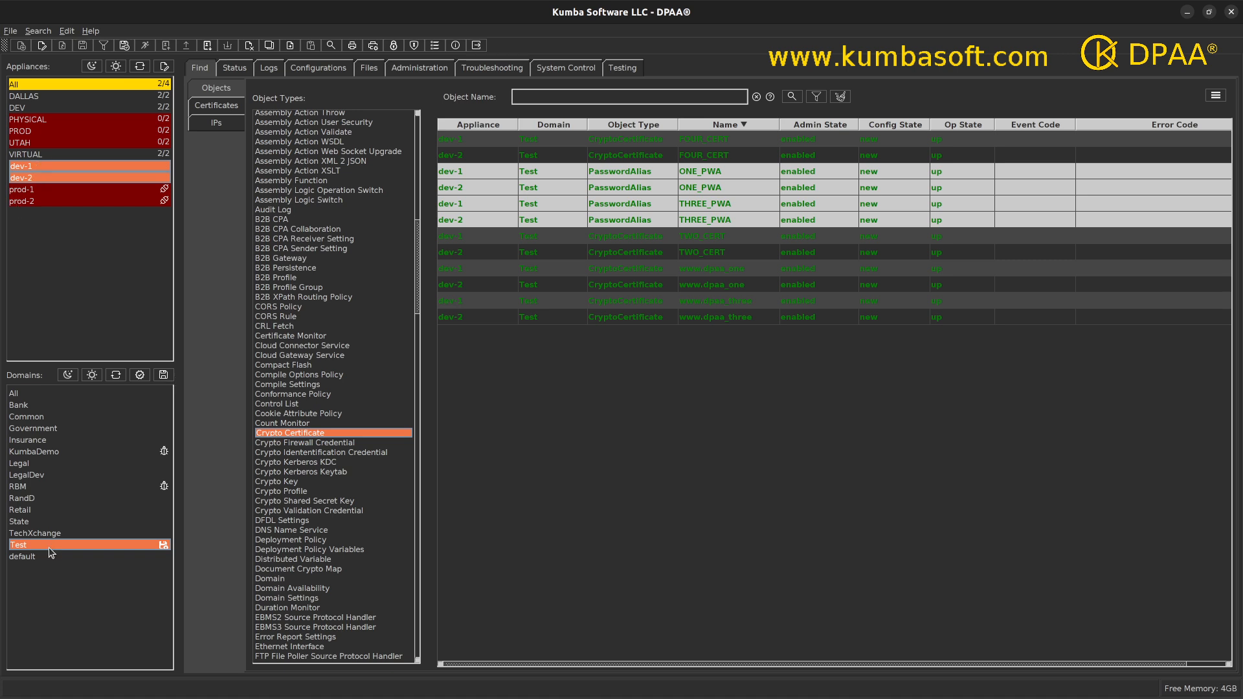
{"action": "left_click", "coordinate": [791, 97]}
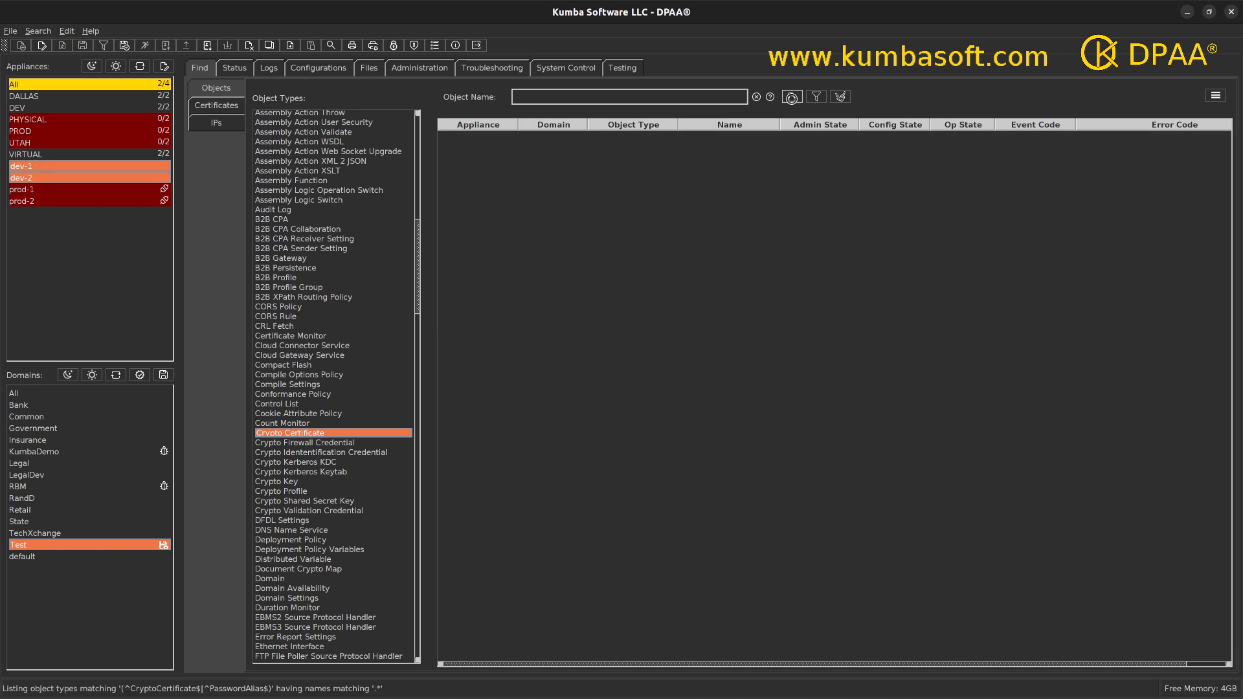